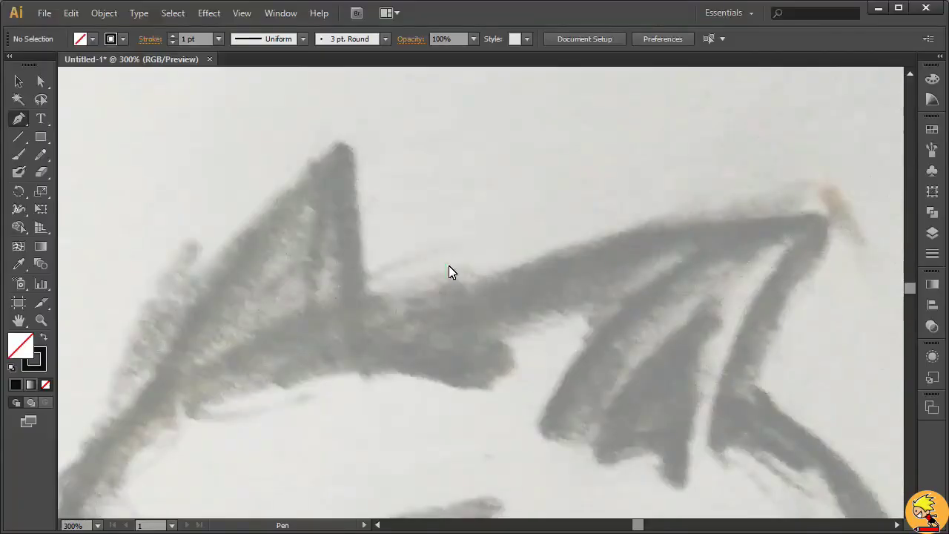
- Trace the sketch's spiky outer head contour with curved Pen anchors along the ear and fur
left_click_drag(365, 304, 361, 175)
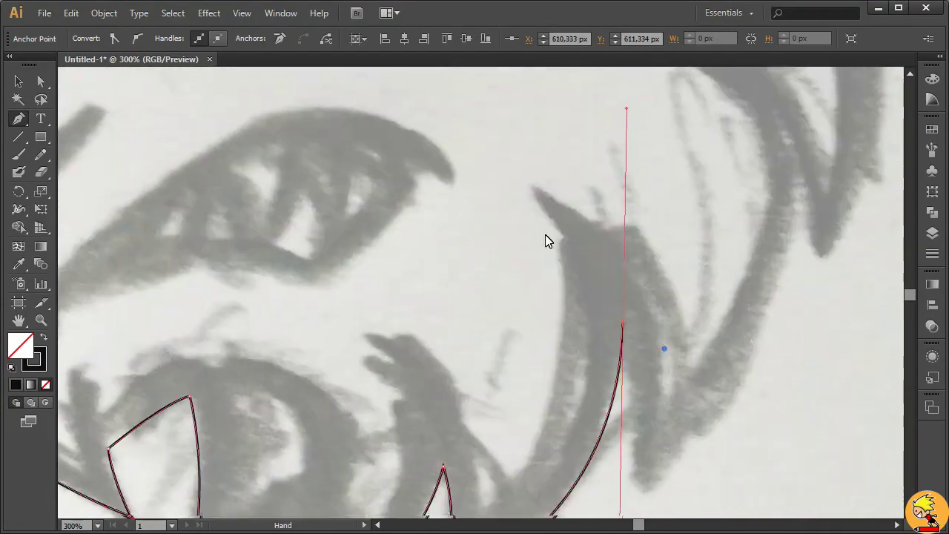
left_click_drag(545, 241, 423, 122)
left_click_drag(520, 379, 509, 451)
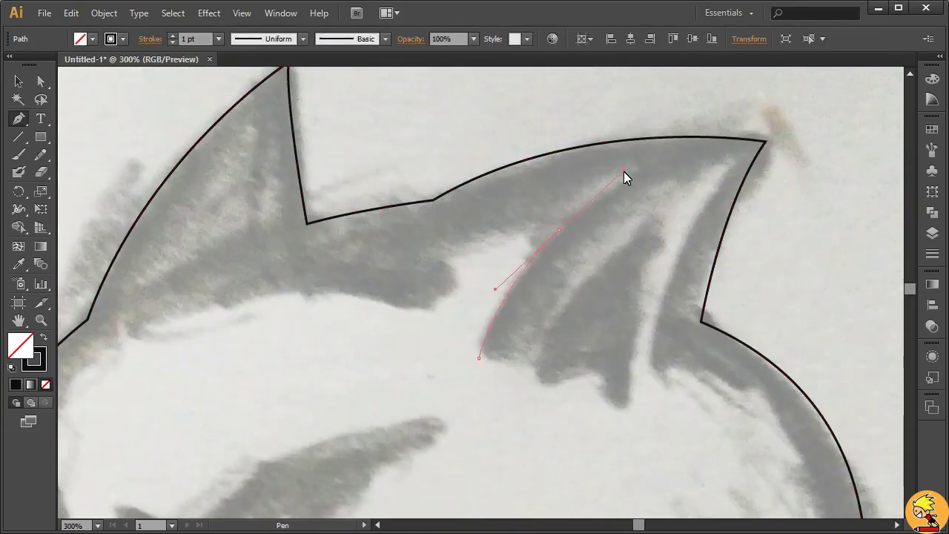
- Start the inner face path, curving it along the brow, snout and eye
left_click(453, 301)
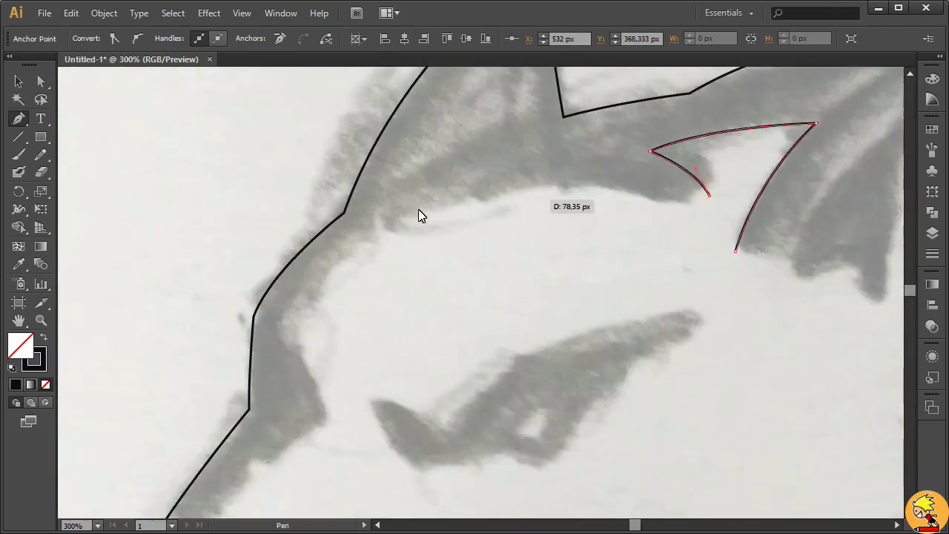
scroll(327, 363, "down", 5)
left_click(326, 245)
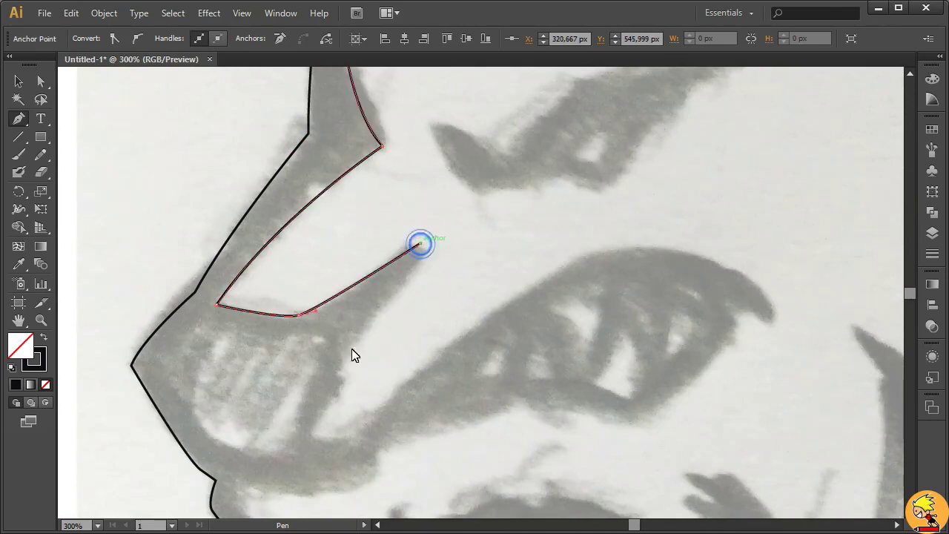
left_click_drag(405, 348, 436, 230)
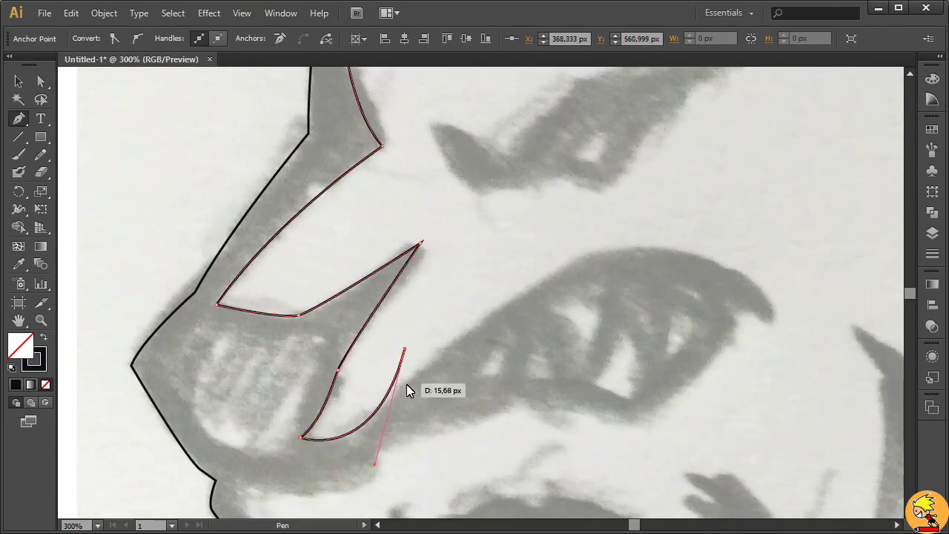
left_click_drag(812, 330, 549, 254)
left_click_drag(510, 243, 534, 324)
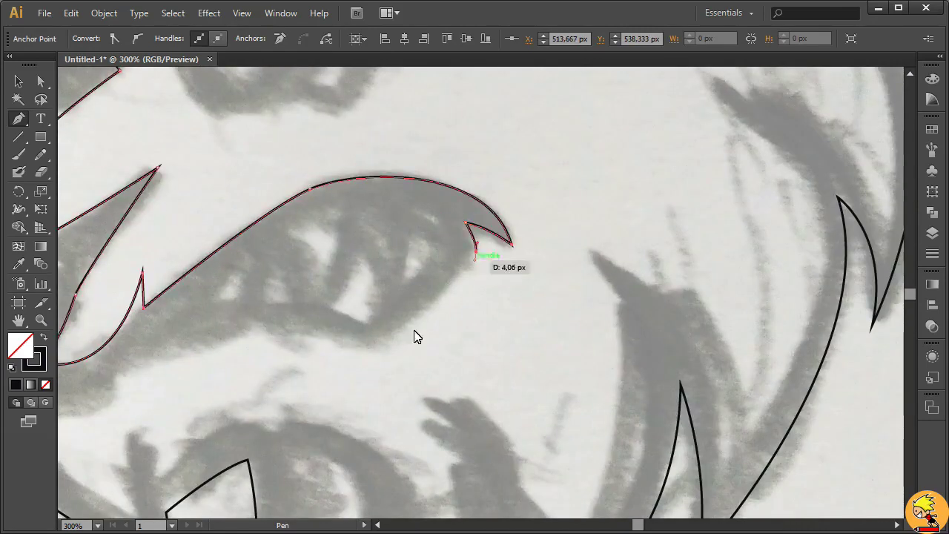
left_click_drag(385, 343, 412, 337)
left_click_drag(252, 342, 497, 209)
- Add corner anchors along the jagged fur spikes and the fanged mouth
left_click(220, 280)
left_click(268, 354)
left_click(273, 326)
left_click(375, 386)
left_click_drag(382, 286, 396, 246)
left_click(382, 287)
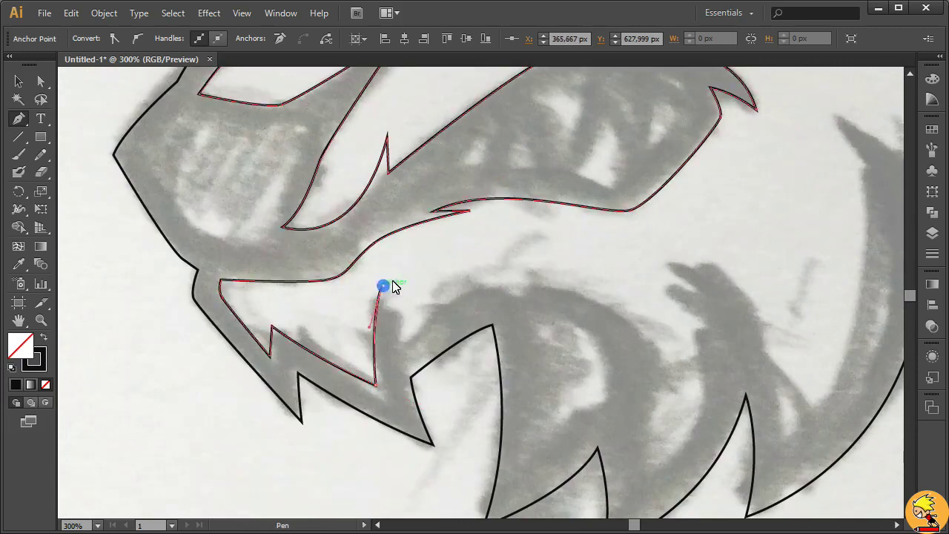
- Curve the inner path along the jaw, cheek, mane and neck contour
left_click_drag(644, 344, 482, 222)
mouse_move(445, 344)
left_mouse_down()
mouse_move(407, 491)
mouse_move(452, 371)
left_mouse_up()
mouse_move(487, 271)
left_mouse_down()
mouse_move(474, 227)
mouse_move(406, 109)
left_mouse_up()
left_click_drag(510, 314, 515, 431)
left_click_drag(545, 195, 485, 320)
- Continue the inner path over the neck fur and back of head to the ear tip
scroll(485, 319, "down", 2)
left_click_drag(480, 241, 439, 139)
left_click_drag(562, 99, 561, 277)
left_click_drag(622, 391, 621, 329)
left_click_drag(541, 244, 456, 233)
left_click_drag(572, 149, 601, 108)
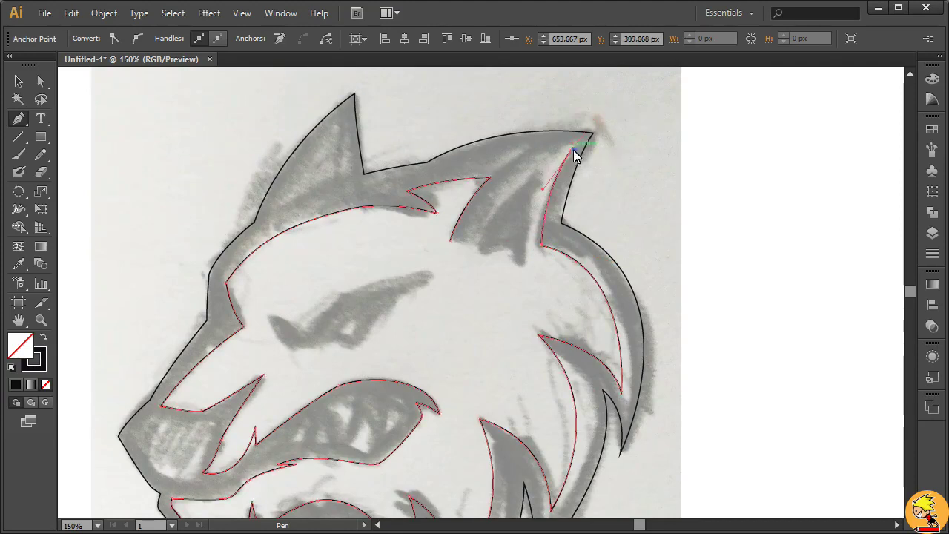
- Close the inner face shape and trace the inner ear as a closed shape
left_click(406, 322, "ctrl")
left_click(477, 255)
left_click_drag(536, 176, 575, 152)
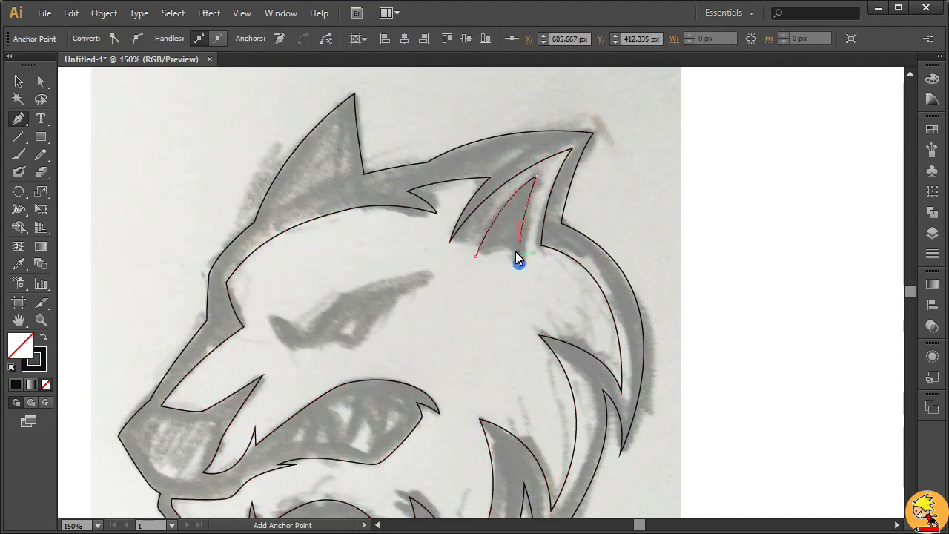
left_click(268, 313)
- Trace the eye shape and the curved highlight inside it
left_click(306, 334)
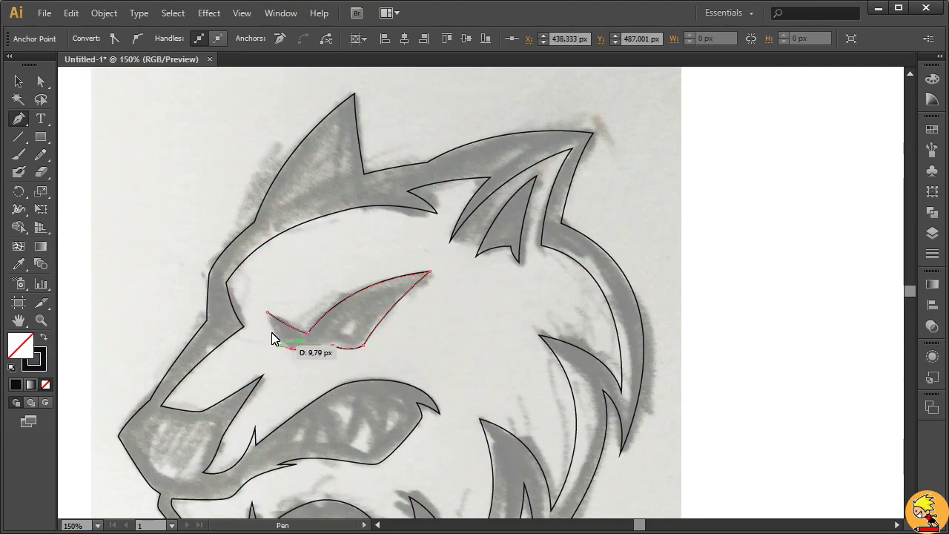
scroll(321, 328, "up", 3)
left_click(351, 347)
left_click_drag(477, 253, 569, 219)
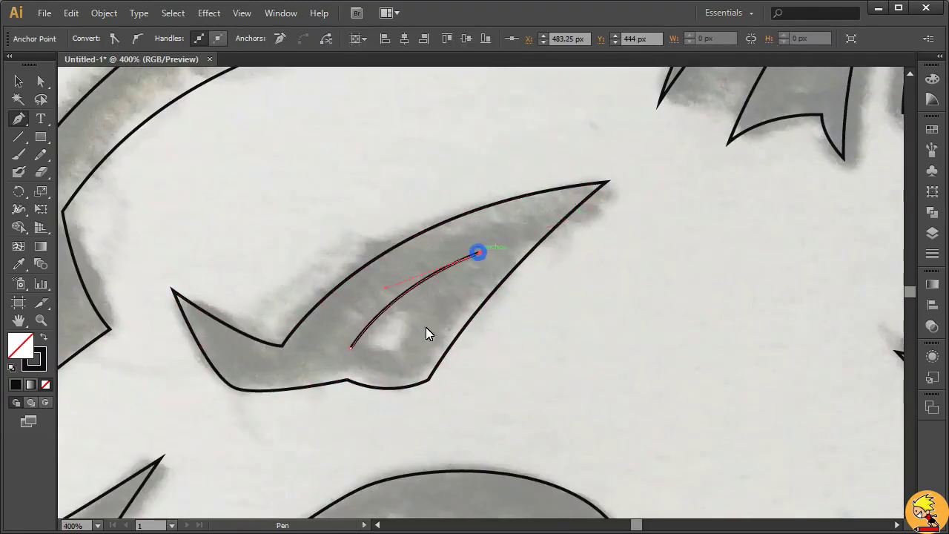
scroll(323, 346, "down", 3)
- Draw the first two tooth shapes inside the mouth
left_click(421, 359)
left_click_drag(491, 336, 505, 329)
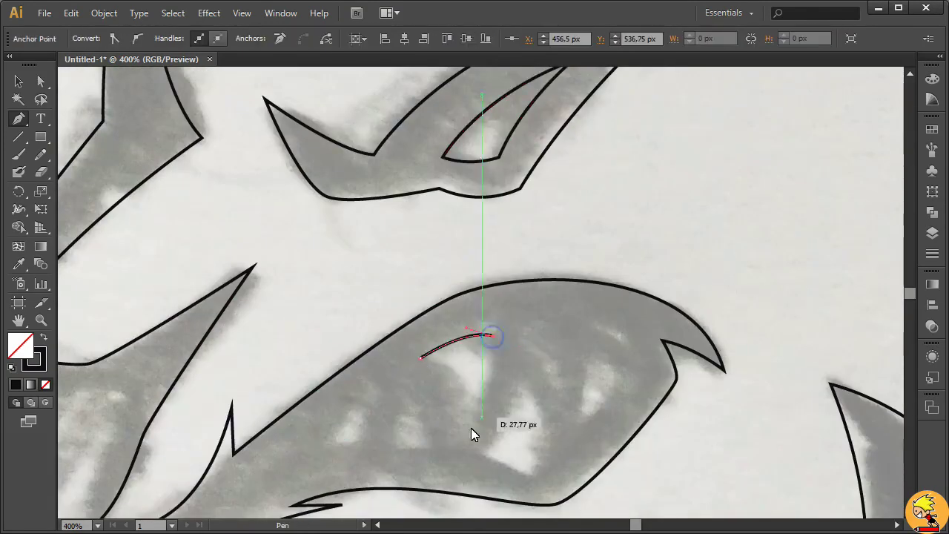
left_click(420, 358)
left_click(485, 456, "ctrl")
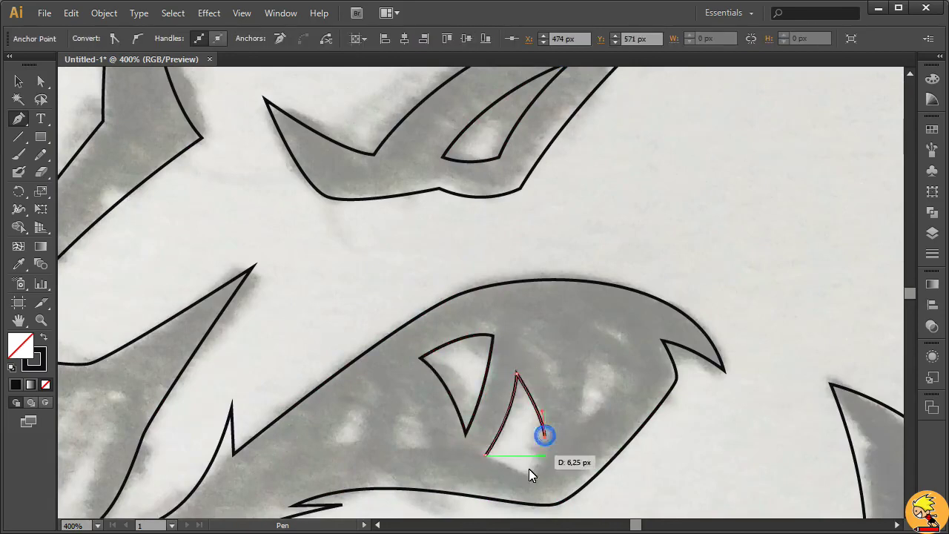
left_click(529, 336)
left_click_drag(562, 405, 565, 435)
left_click_drag(581, 333, 583, 329)
left_click(528, 337)
- Draw the remaining two triangular tooth shapes
left_click(405, 391)
left_click_drag(435, 448, 441, 468)
left_click(436, 448)
left_click(405, 390)
left_click(582, 422)
left_click(595, 354)
left_click(621, 369)
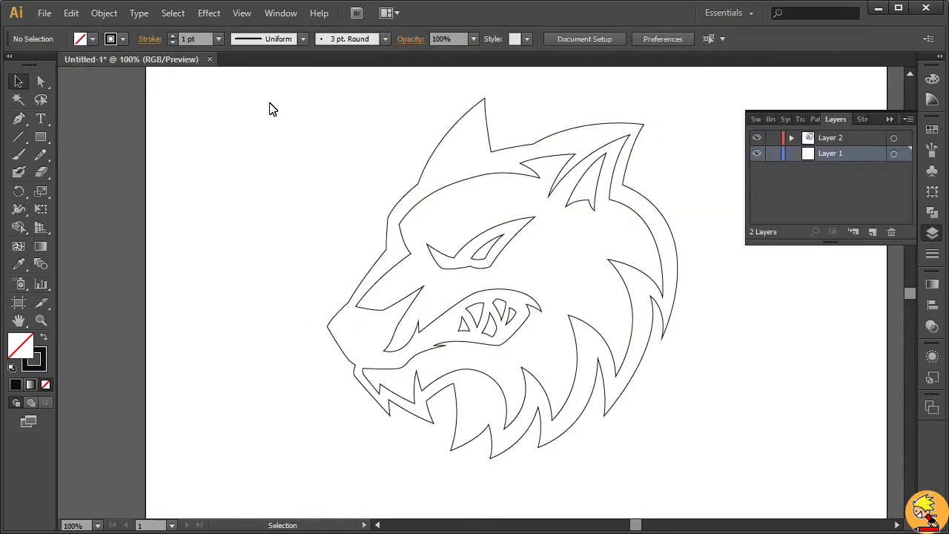
- Remove the stroke and fill the inner face shape dark blue
left_click_drag(271, 109, 727, 490)
left_click(671, 319, "shift")
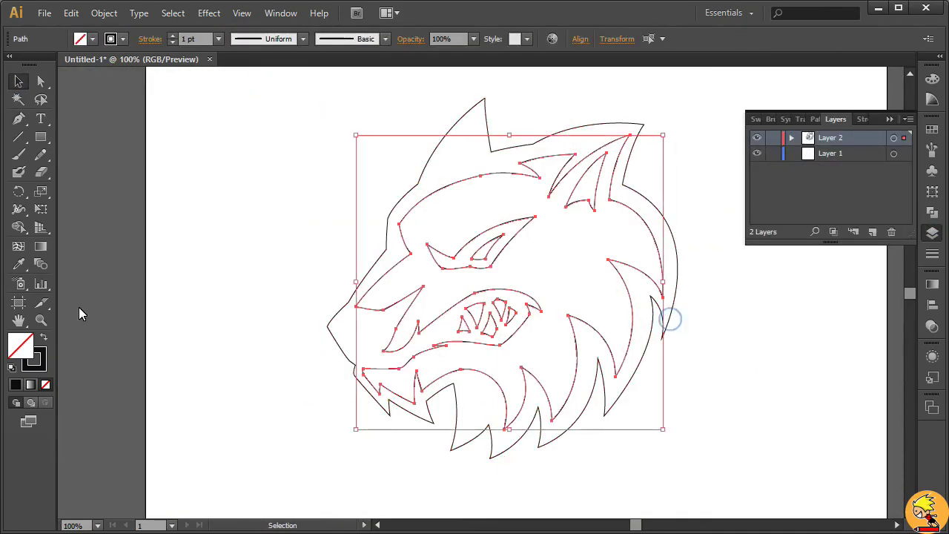
left_click(44, 338)
left_click(756, 119)
left_click(851, 174)
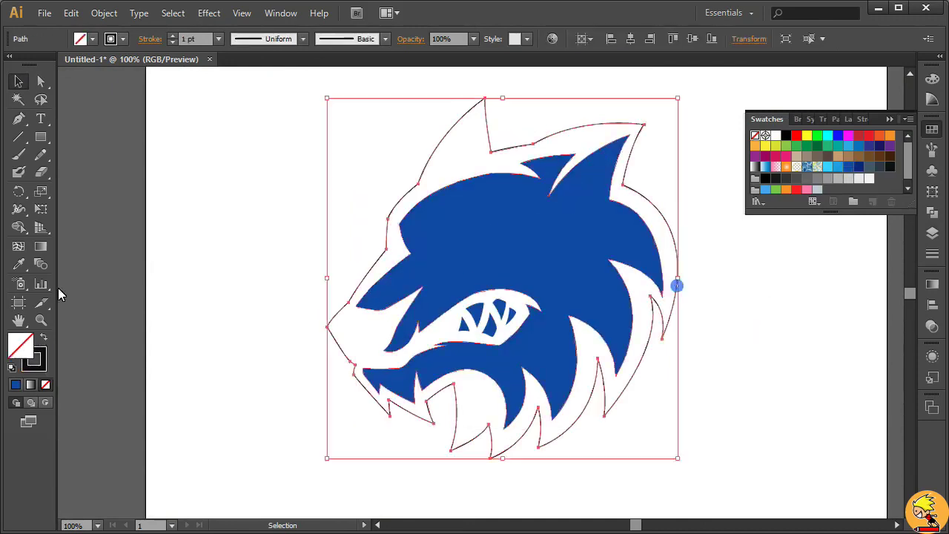
- Fill the outer outline, eye and ear black, and the eye highlight light cyan
left_click(890, 166)
left_click(587, 260)
left_click(890, 166)
left_click(586, 215)
left_click(890, 170)
left_click(488, 284)
left_click(828, 168)
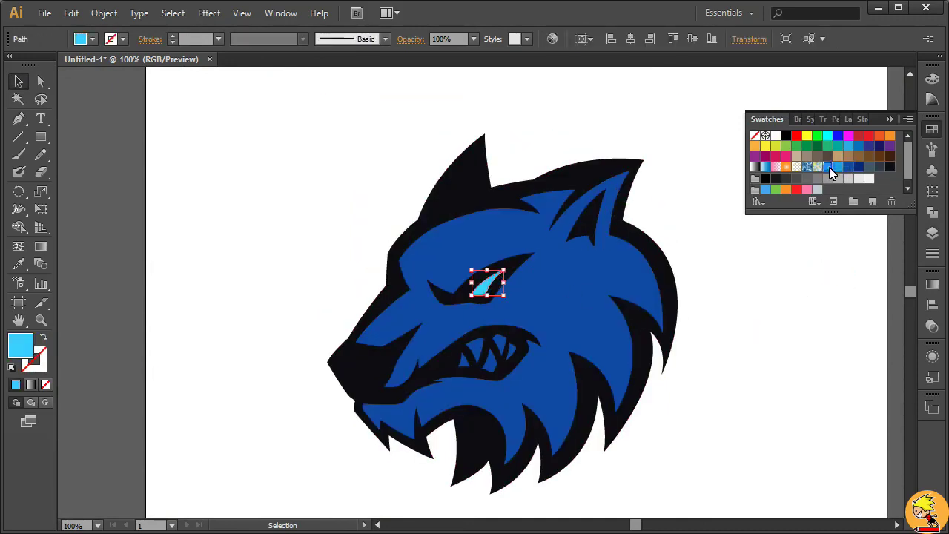
- Select all the tooth shapes and fill them light cyan
left_click_drag(458, 371, 482, 371)
left_click(445, 330)
left_click(510, 311, "shift")
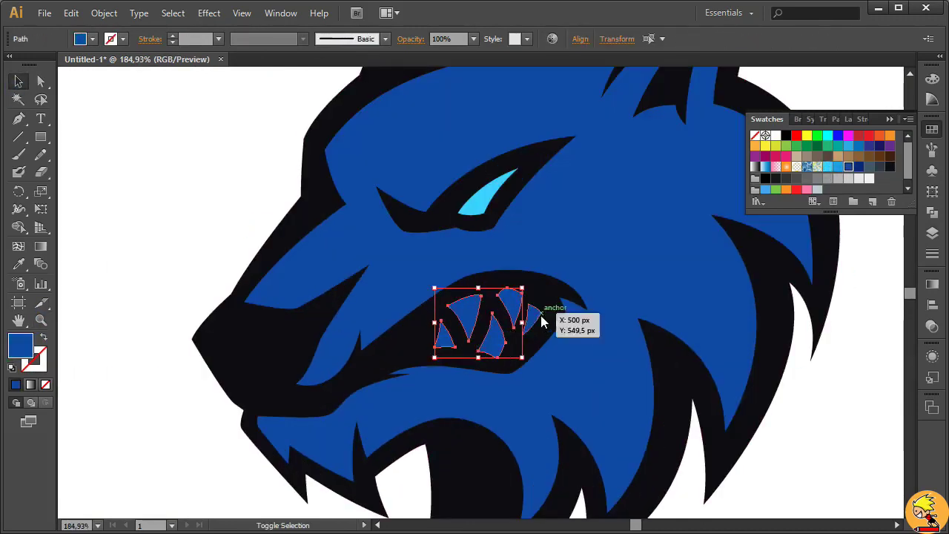
left_click(875, 294)
left_click_drag(858, 333, 707, 417)
- Draw a closed brow shading shape running from above the eye toward the snout
key("p")
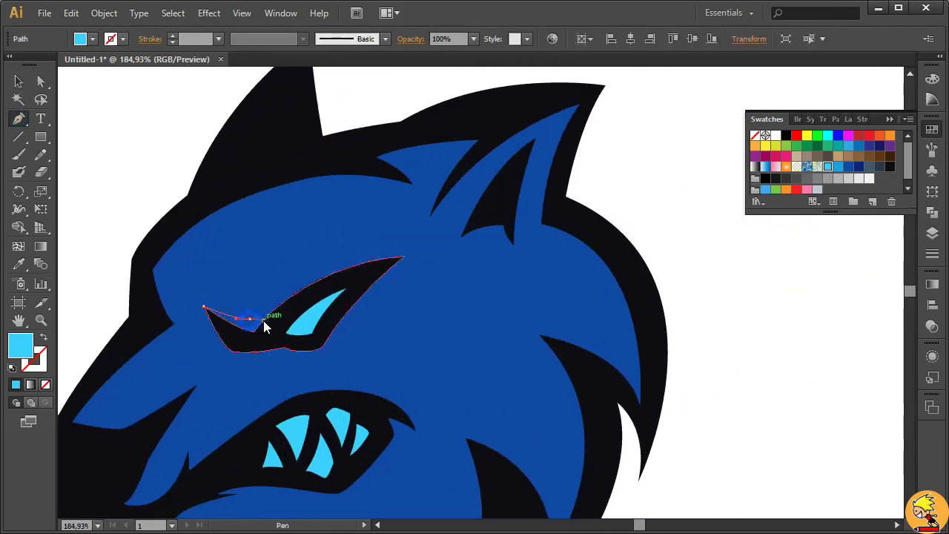
left_click_drag(422, 245, 519, 237)
left_click_drag(328, 361, 283, 369)
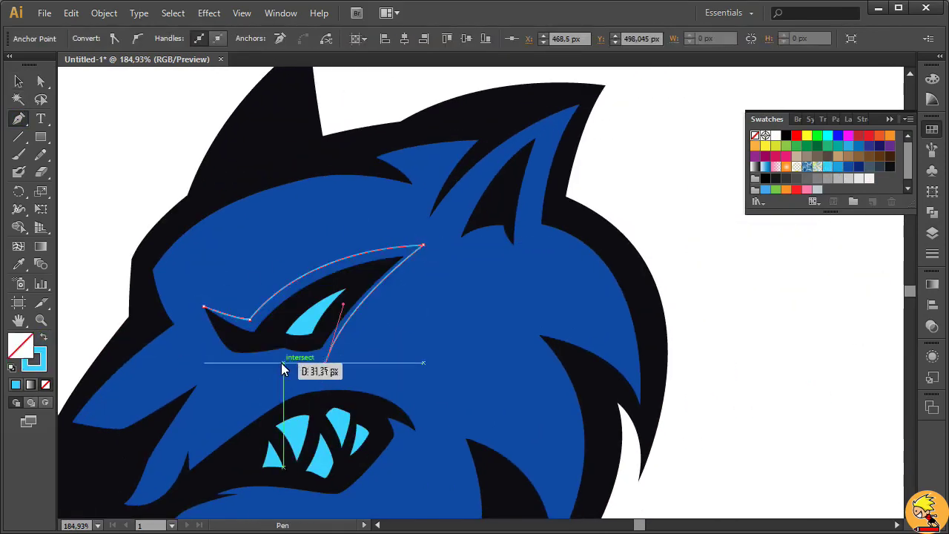
scroll(248, 393, "down", 4)
scroll(249, 393, "left", 3)
left_click_drag(267, 319, 248, 357)
left_click(242, 291)
left_click_drag(337, 216, 278, 205)
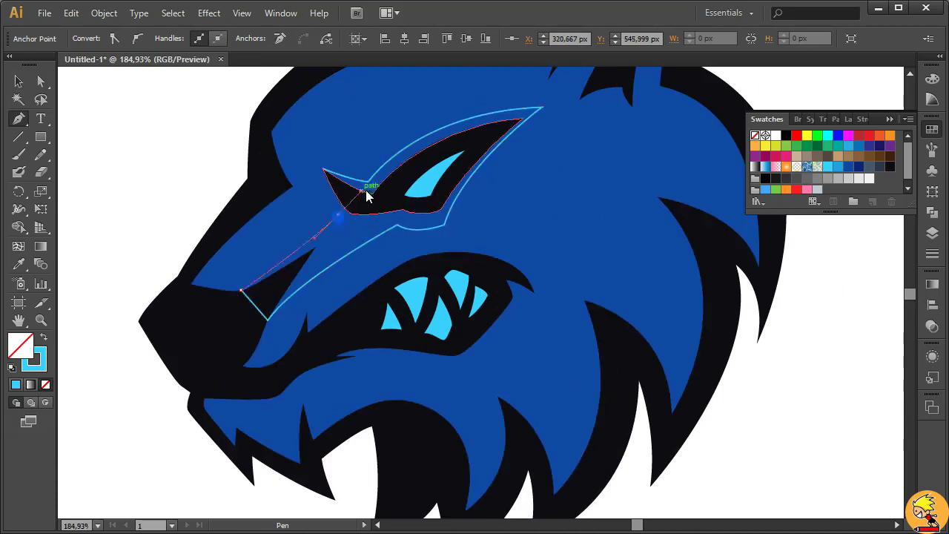
left_click(282, 194)
left_click(257, 141)
left_click(271, 135)
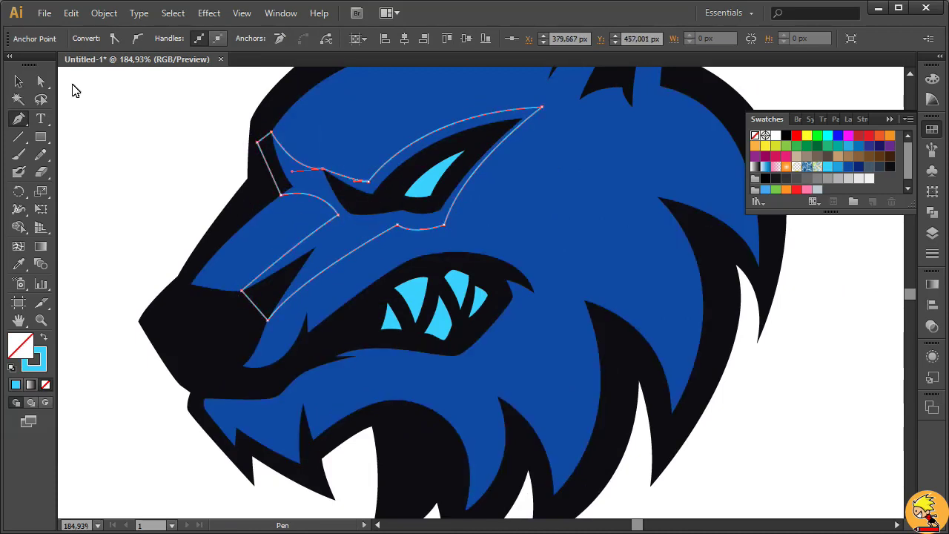
- Intersect the brow shape with the head in Pathfinder and fill it dark navy
key("v")
key("shift+ctrl+F9")
left_click(816, 153)
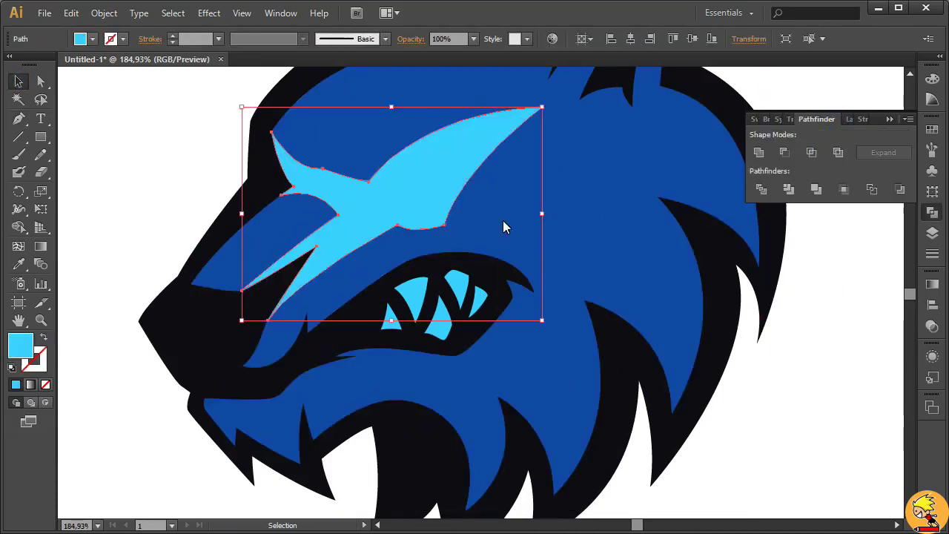
left_click(767, 118)
left_click(859, 166)
key("ctrl+shift+a")
- Draw the muzzle shading path along the nose and upper lip
key("p")
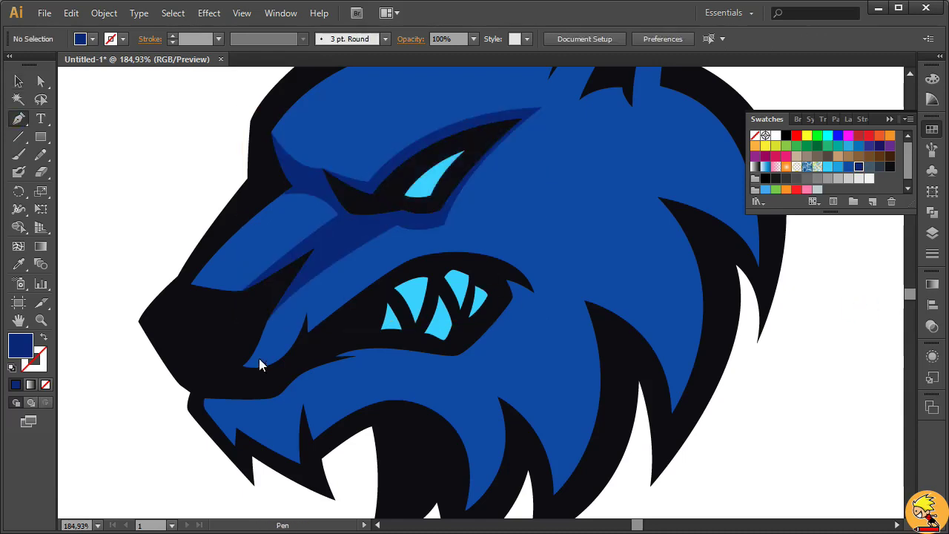
left_click(236, 355)
left_click_drag(305, 304, 329, 243)
left_click(315, 289)
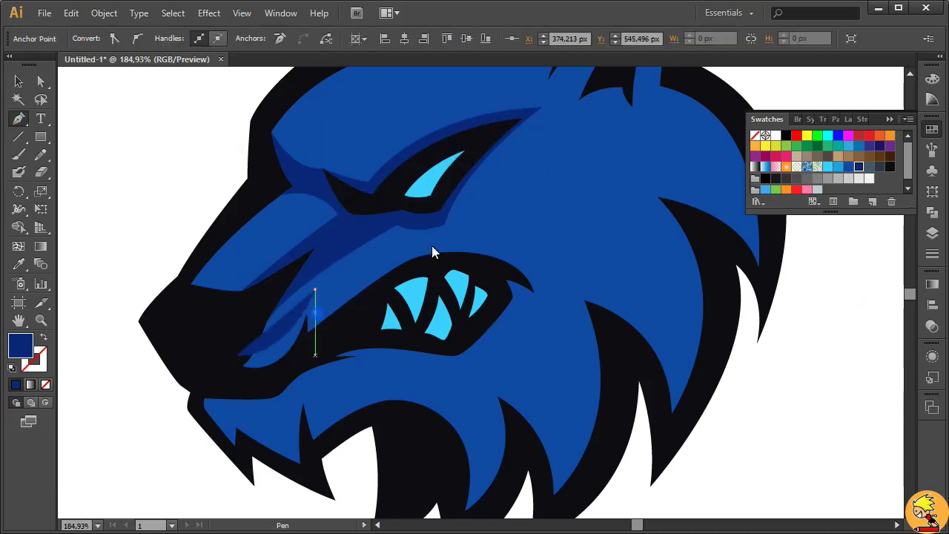
left_click_drag(518, 244, 503, 248)
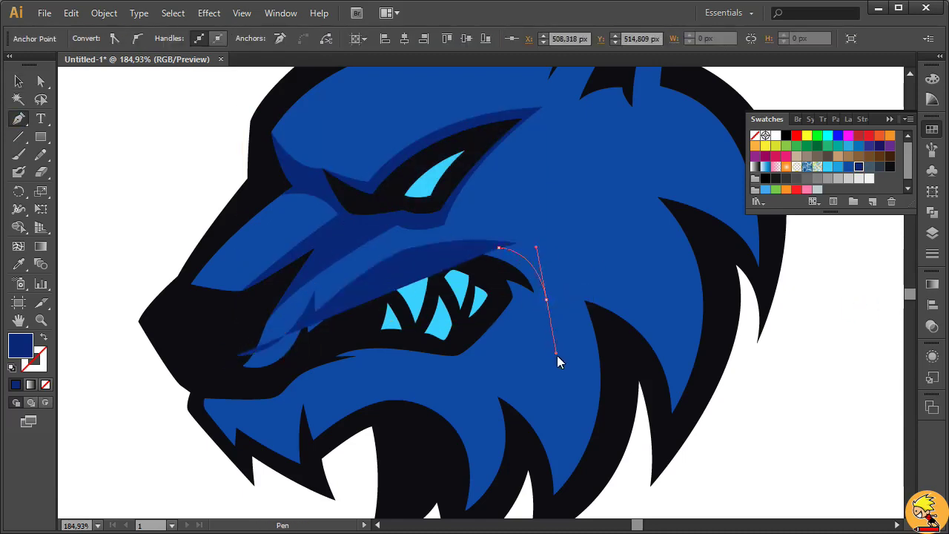
key("ctrl+z")
key("ctrl+z")
left_click_drag(475, 342, 475, 356)
- Trim the muzzle shading to the head outline with Pathfinder Intersect
key("v")
left_click(547, 312, "shift")
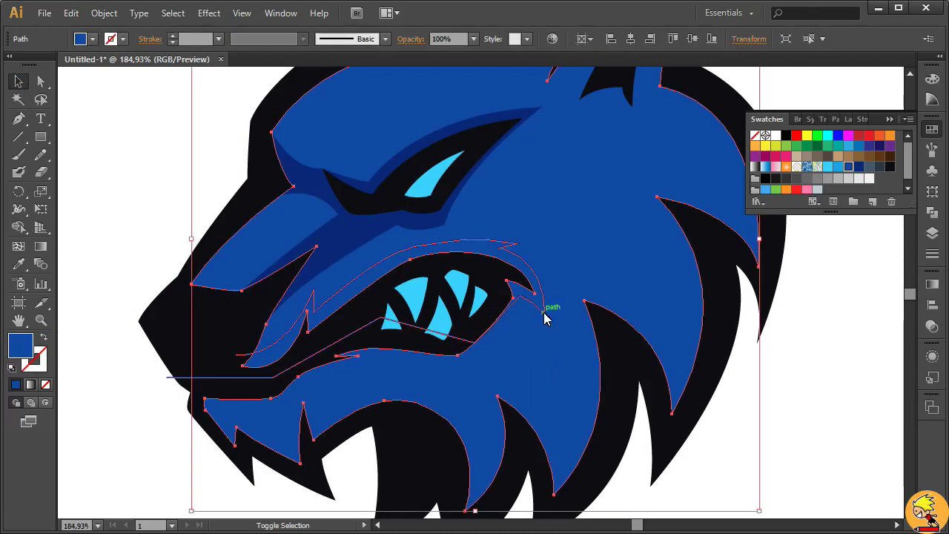
key("shift+ctrl+F9")
left_click(807, 428)
scroll(812, 426, "down", 2)
- Draw the lower jaw shading shape and trim it to the head outline
key("p")
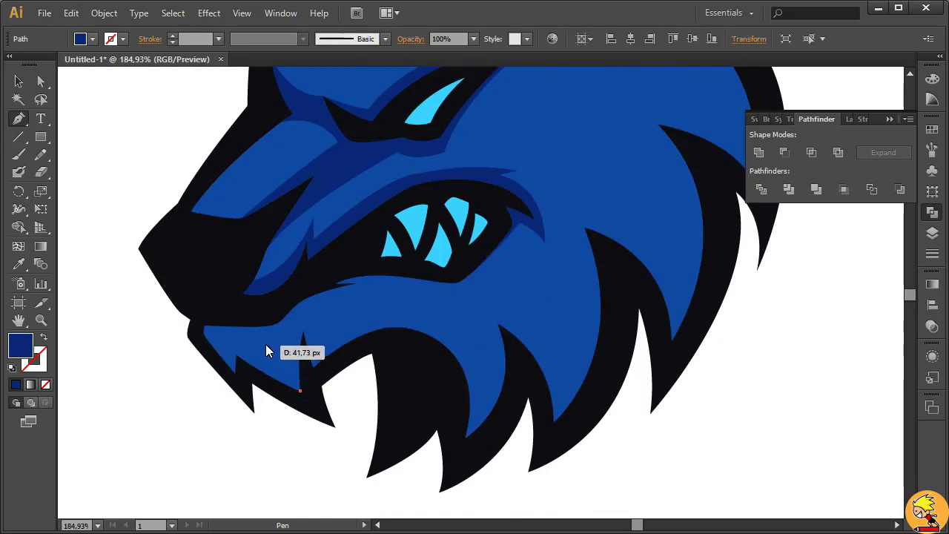
left_click_drag(270, 353, 271, 358)
left_click_drag(296, 329, 299, 321)
left_click_drag(351, 295, 376, 293)
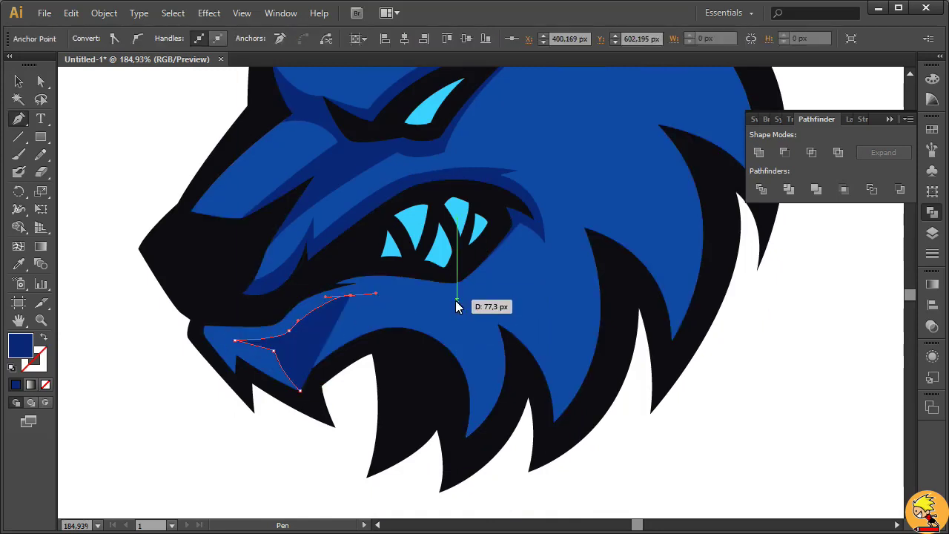
mouse_move(481, 330)
left_mouse_down()
mouse_move(507, 338)
mouse_move(432, 426)
left_mouse_up()
scroll(452, 326, "down", 3)
left_click(191, 335, "ctrl")
left_click(416, 317, "ctrl")
left_click(479, 346, "ctrl")
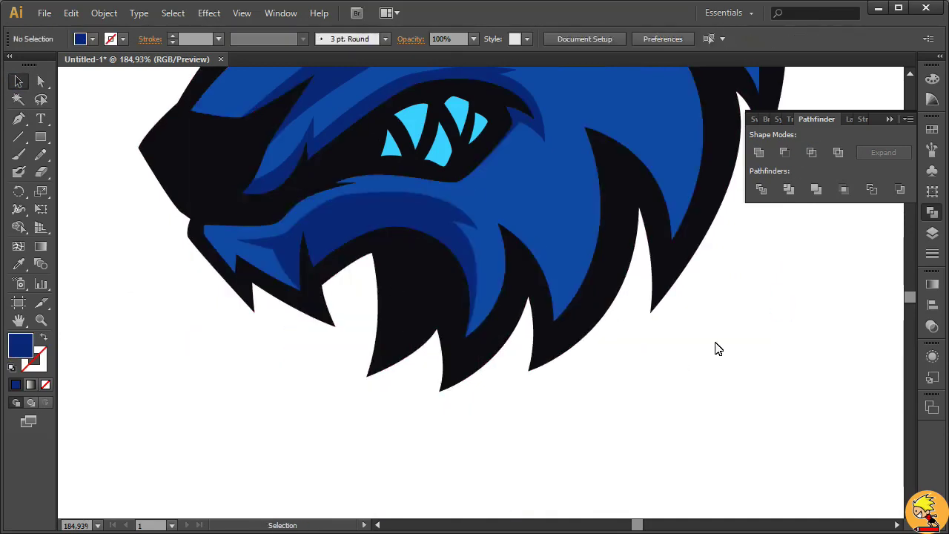
- Draw the fang-shaped cheek fur shading and trim it to the head
scroll(466, 415, "up", 4)
scroll(339, 349, "down", 4)
mouse_move(457, 240)
left_mouse_down()
mouse_move(489, 269)
mouse_move(403, 420)
left_mouse_up()
scroll(425, 215, "down", 2)
left_click_drag(418, 277, 388, 394)
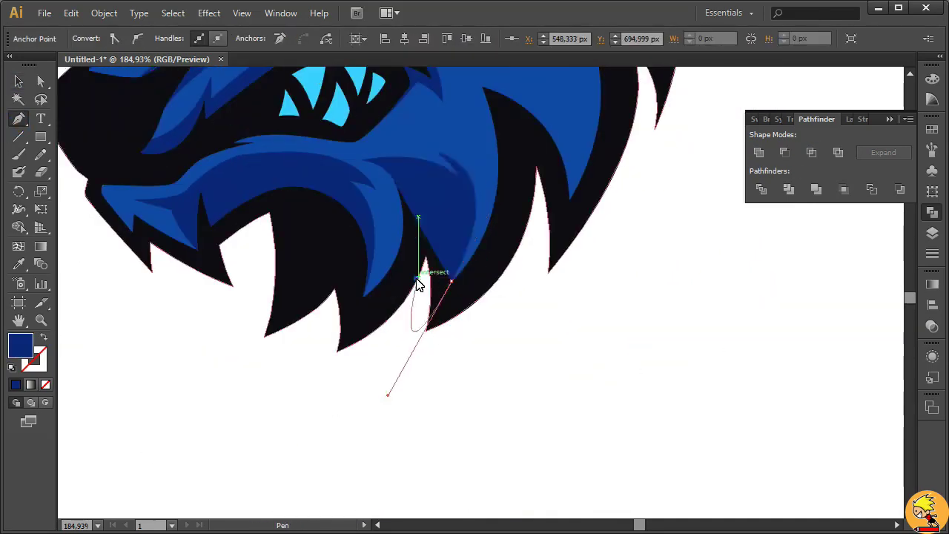
left_click(576, 318, "ctrl")
left_click(445, 222, "ctrl")
- Add a curved cheek shading shape along the upper mouth
scroll(403, 248, "up", 5)
left_click(348, 205, "ctrl")
key("ctrl+minus")
left_click_drag(485, 337, 485, 343)
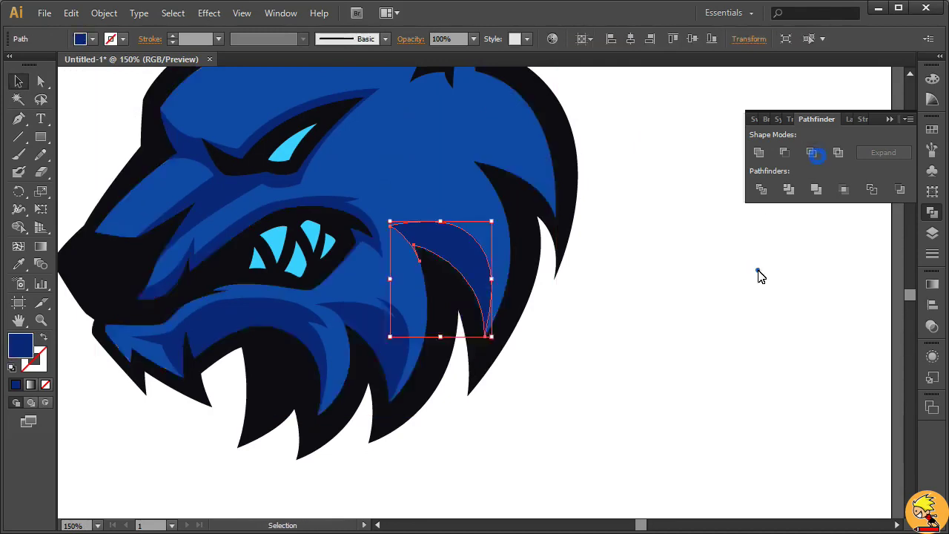
scroll(566, 320, "up", 3)
left_click(464, 257)
mouse_move(414, 250)
left_mouse_down()
mouse_move(438, 248)
mouse_move(557, 320)
left_mouse_up()
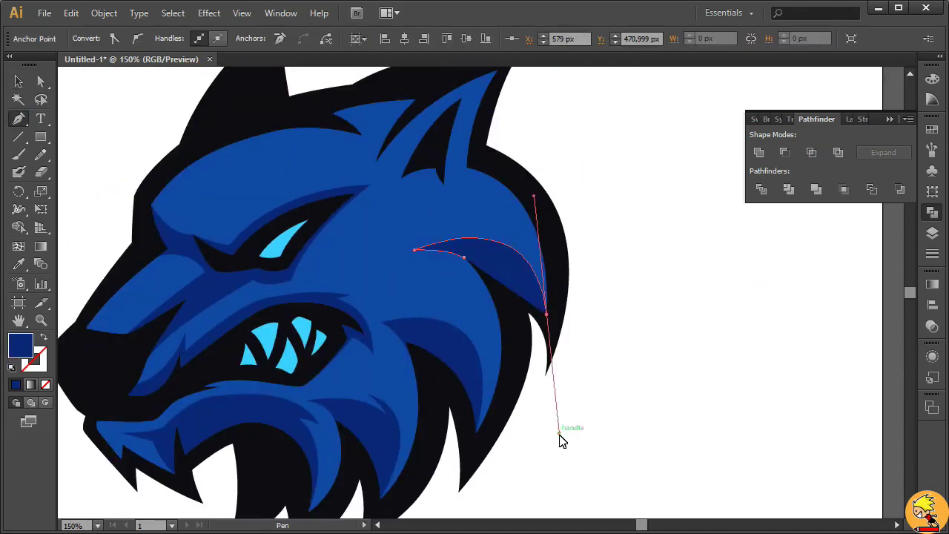
key("v")
left_click(498, 214)
key("ctrl+shift+a")
- Outline the inside of the right ear and fill it dark blue
scroll(296, 193, "up", 3)
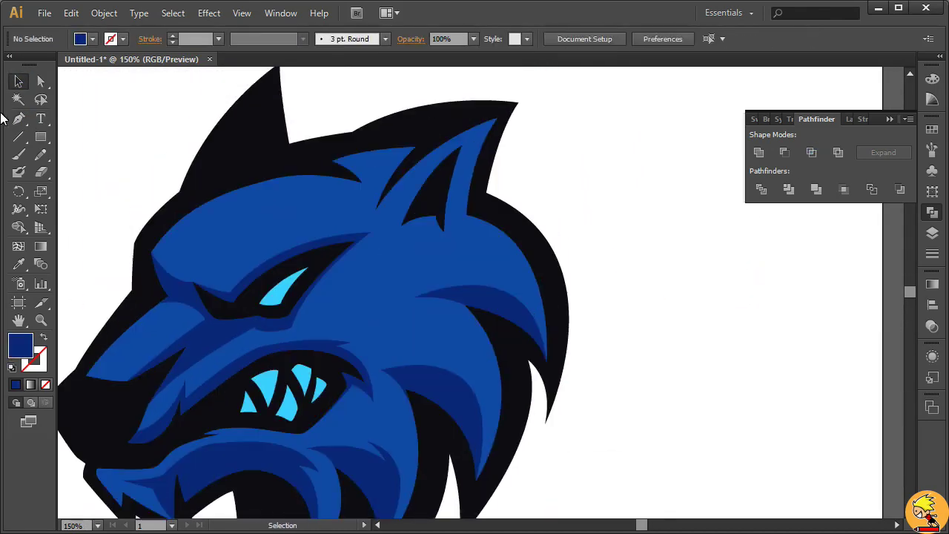
left_click_drag(455, 249, 413, 275)
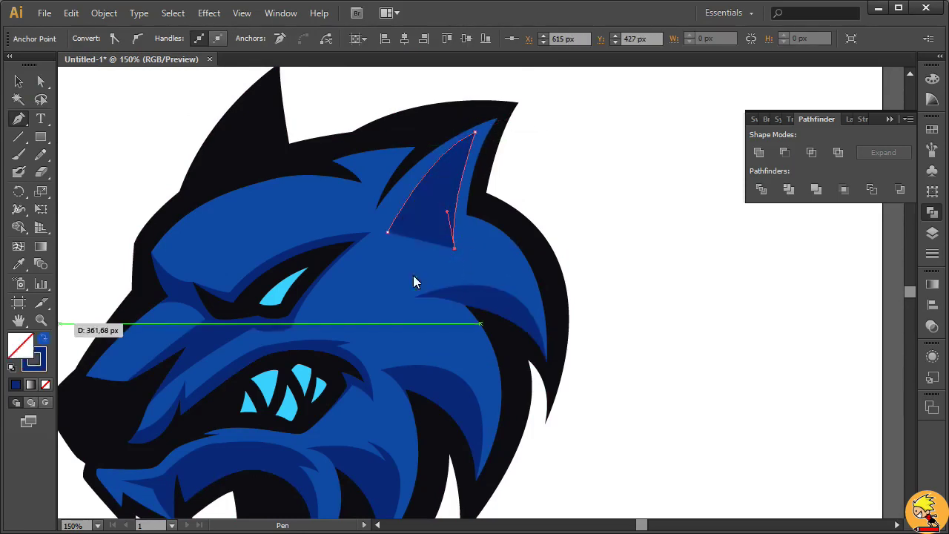
left_click(429, 217)
key("shift+x")
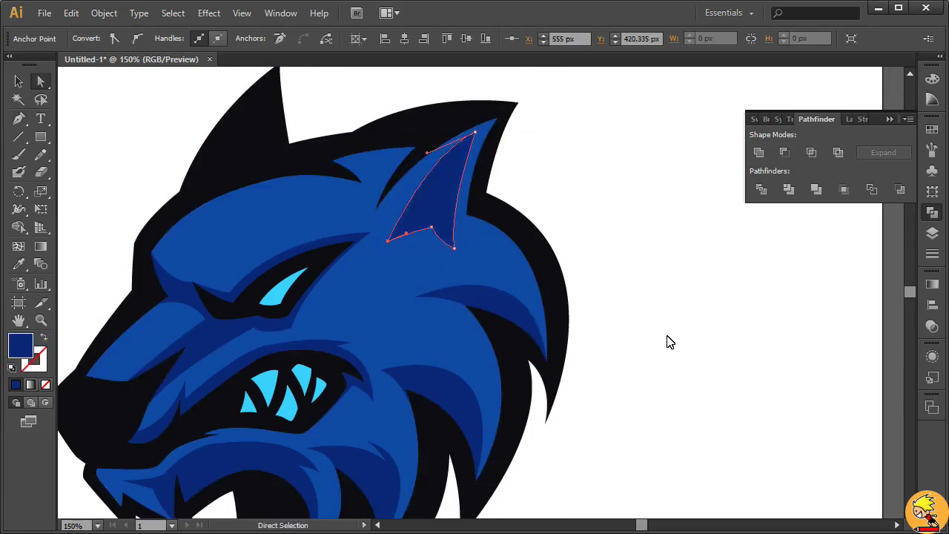
key("ctrl+shift+a")
- Start a new shading path across the forehead
key("p")
scroll(418, 210, "up", 2)
scroll(417, 210, "down", 2)
left_click(159, 253)
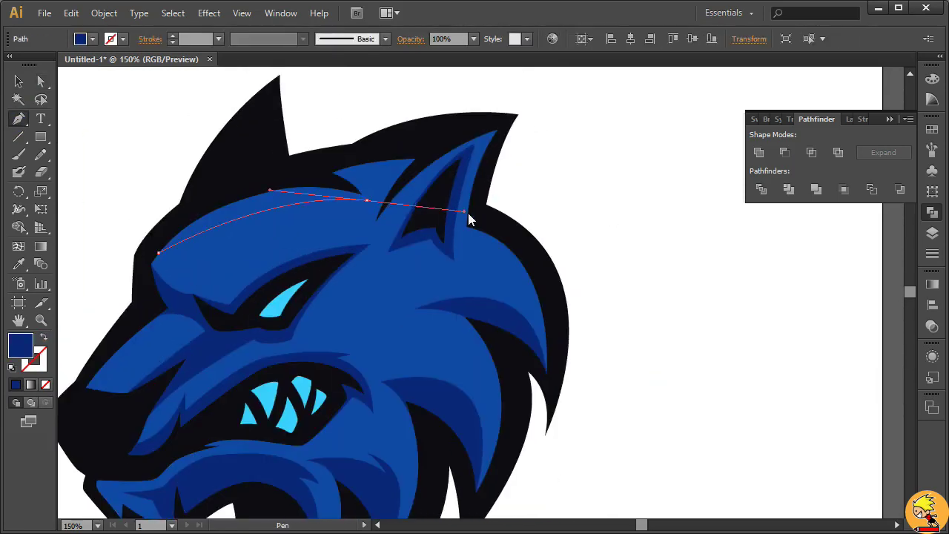
- Reshape the forehead shading path, curving it toward the ear
left_click_drag(373, 198, 379, 199)
left_click(355, 179)
mouse_move(426, 169)
left_mouse_down()
mouse_move(467, 172)
mouse_move(445, 178)
left_mouse_up()
key("a")
scroll(441, 267, "up", 3)
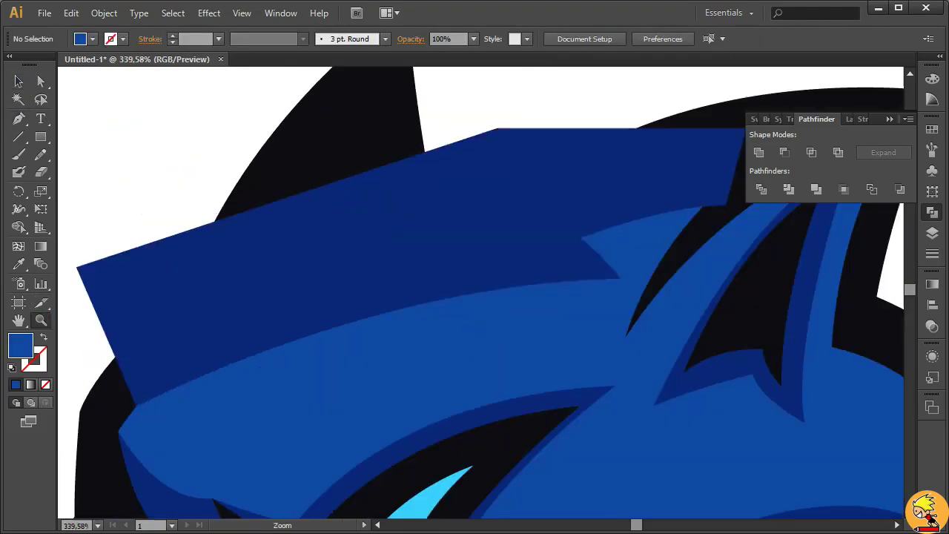
mouse_move(625, 281)
left_mouse_down()
mouse_move(403, 290)
mouse_move(312, 249)
left_mouse_up()
key("v")
left_click(102, 111)
left_click(458, 146)
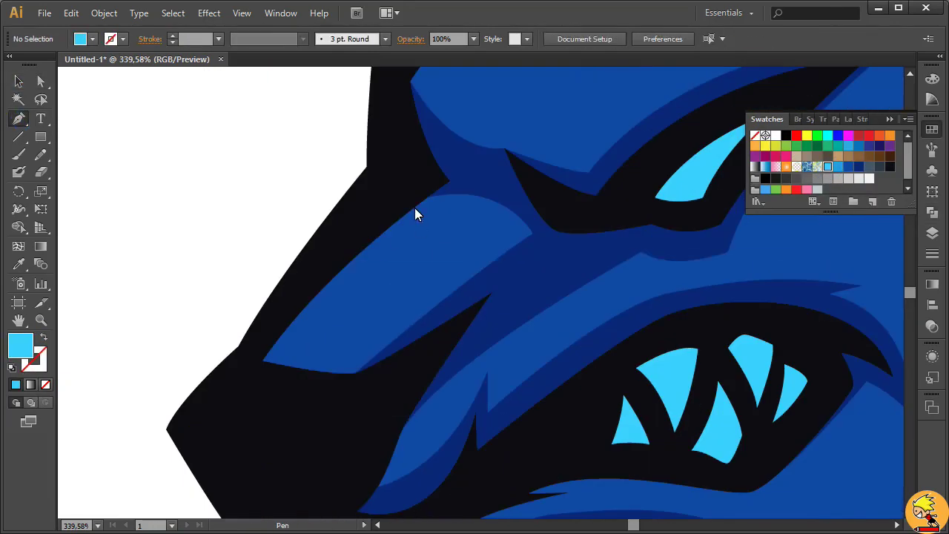
- Add a cyan highlight shape along the forehead
left_click(414, 209)
left_click(292, 365)
left_click_drag(346, 377, 313, 220)
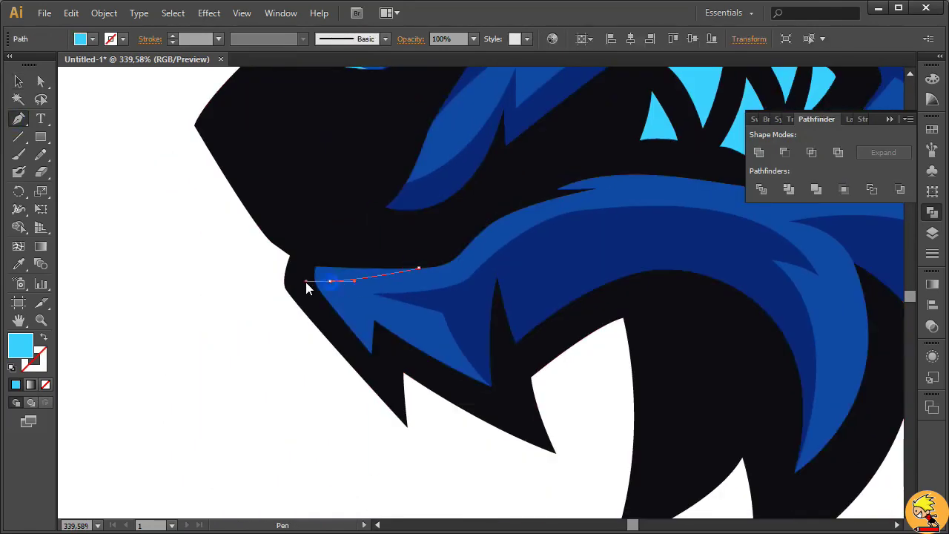
- Draw a cyan highlight at the snout tip and trim it to the head outline
left_click(371, 353)
left_click(341, 375)
left_click(267, 279)
left_click(279, 232)
left_click(347, 233)
key("v")
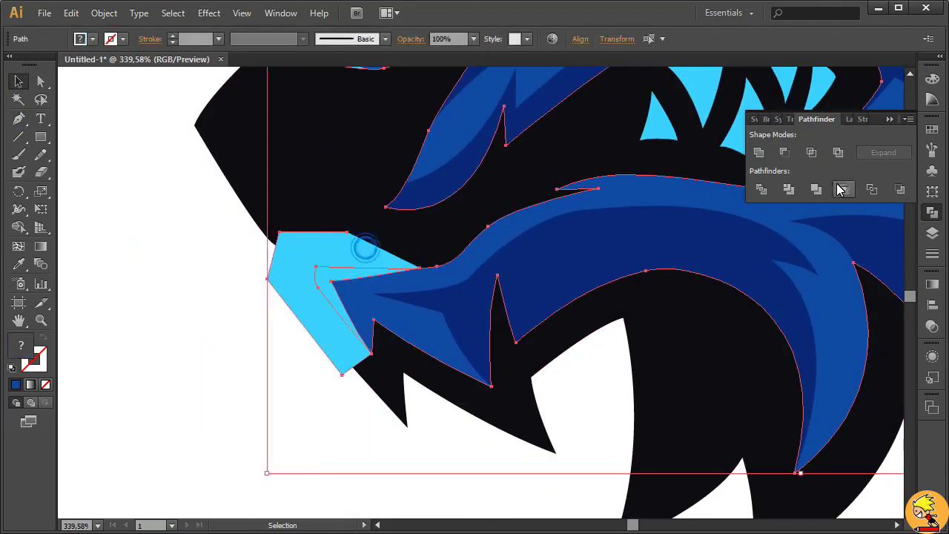
left_click(361, 308)
left_click(441, 361)
left_click(373, 344)
key("v")
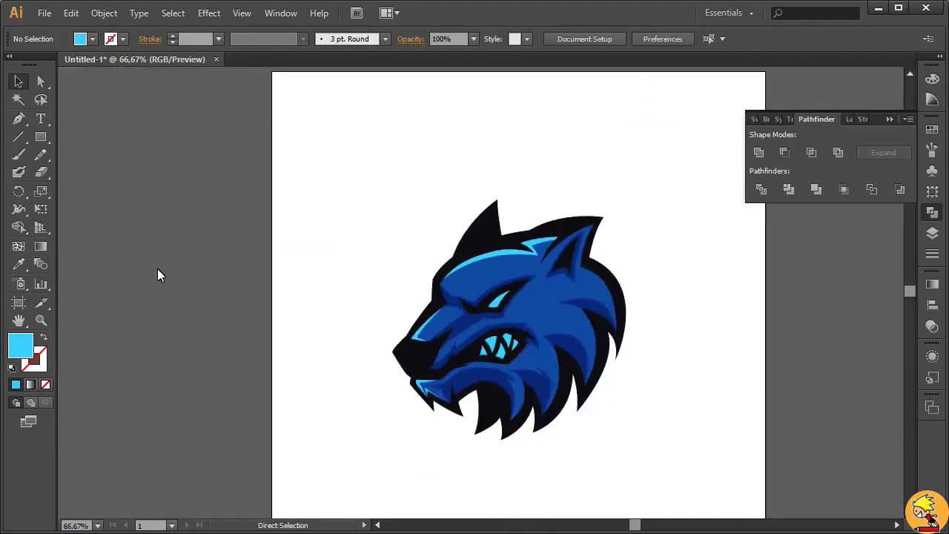
- Redraw the eye glint in bright cyan, deselect, and zoom out to 66.67%
left_click(26, 117)
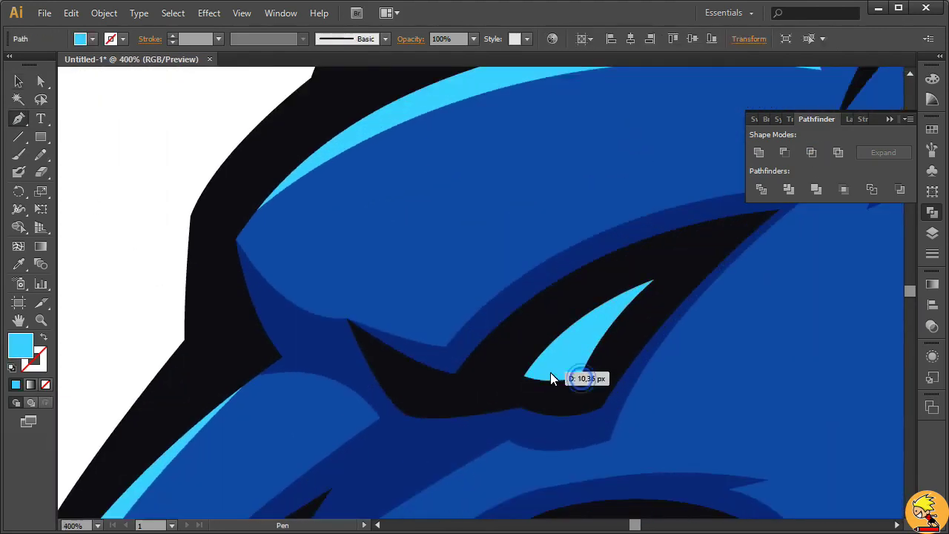
left_click_drag(560, 382, 547, 377)
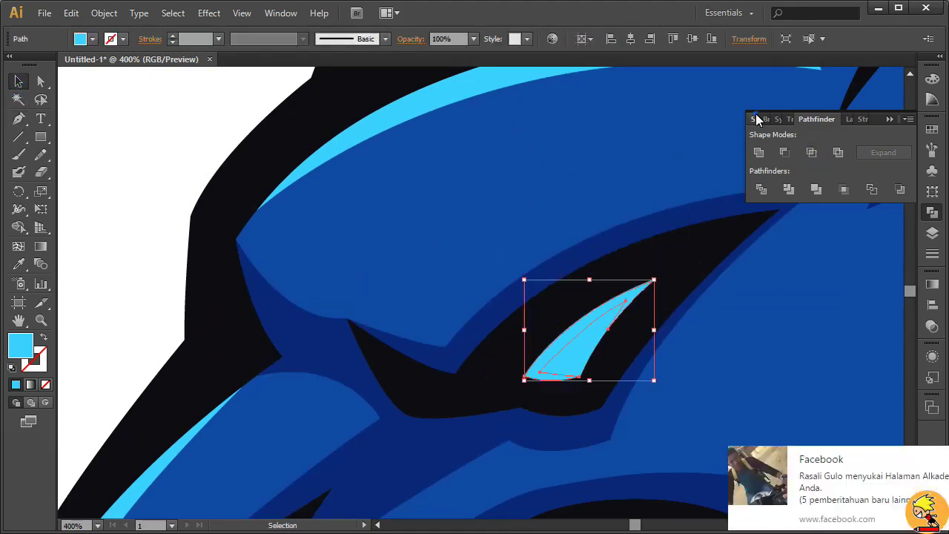
left_click(838, 167)
key("ctrl+shift+a")
key("ctrl+minus")
key("ctrl+minus")
key("ctrl+minus")
key("ctrl+minus")
key("ctrl+minus")
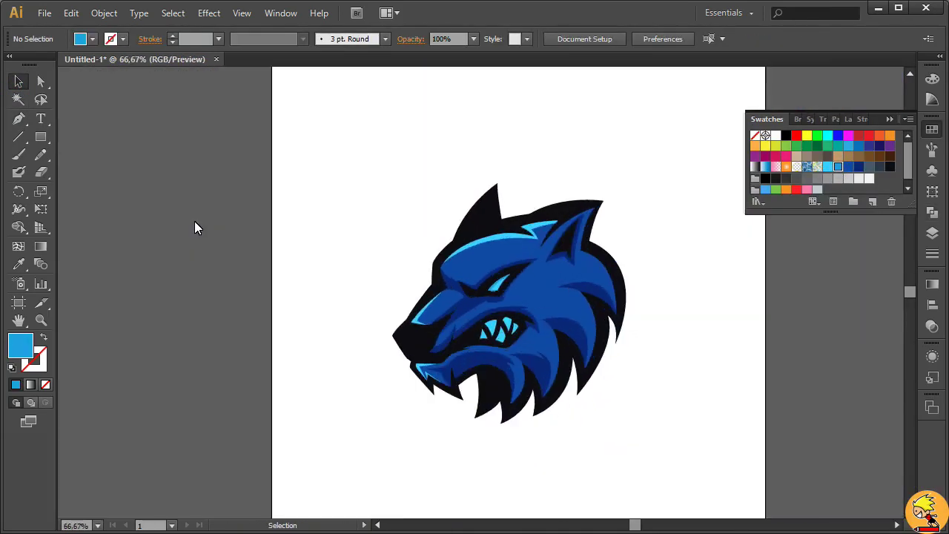
- Lock all the wolf artwork in place and zoom in on its head
key("ctrl+a")
left_click(104, 13)
left_click(333, 100)
key("z")
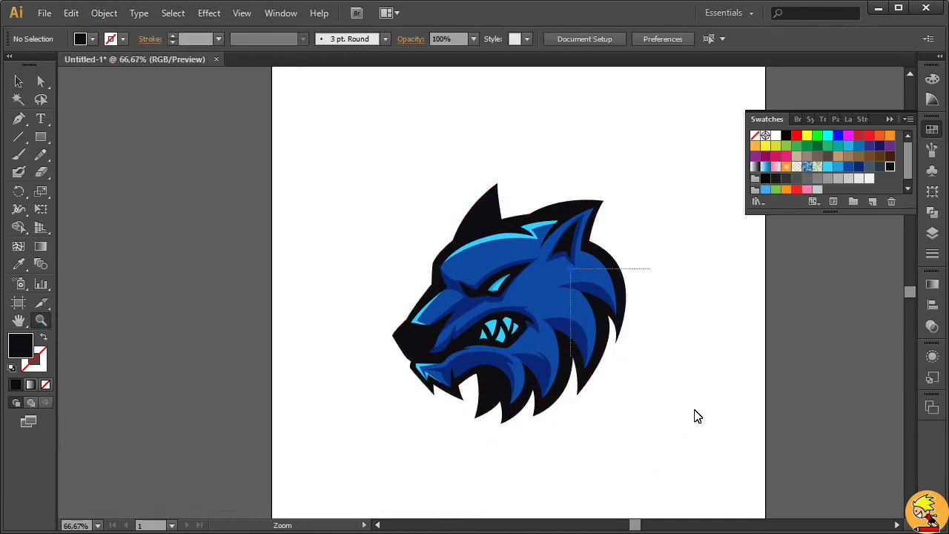
left_click_drag(504, 268, 695, 416)
- Create an offset path outline around the wolf and fill it light blue
left_click(19, 80)
left_click(104, 13)
left_click(356, 360)
left_click(96, 121)
left_click(858, 167)
left_click(838, 166)
left_click(570, 356)
- Check the wolf's inner shapes, then fit the whole artboard in view
key("a")
left_click(446, 313)
left_click(481, 267)
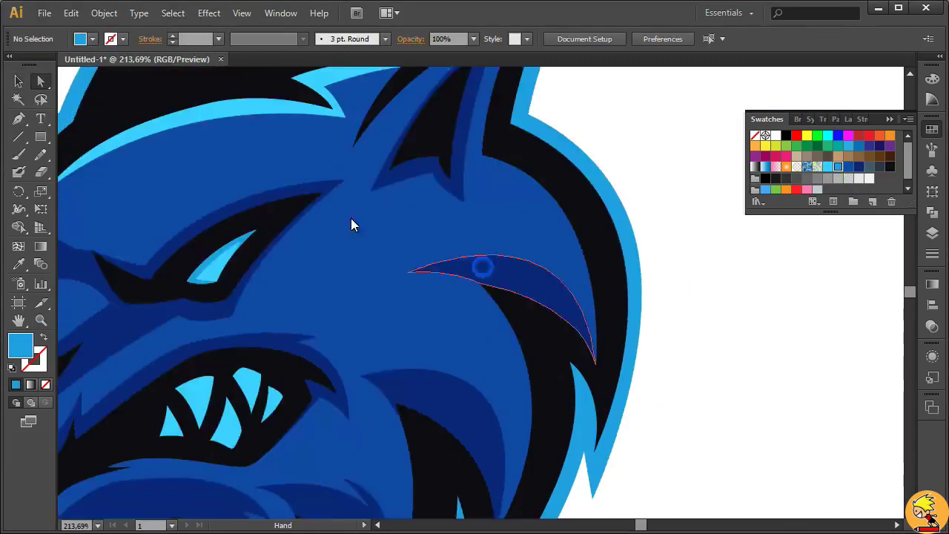
left_click_drag(351, 218, 215, 354)
key("ctrl+0")
- Enlarge the CLOUDEX text beneath the wolf and fill it light blue
left_click_drag(292, 102, 646, 350)
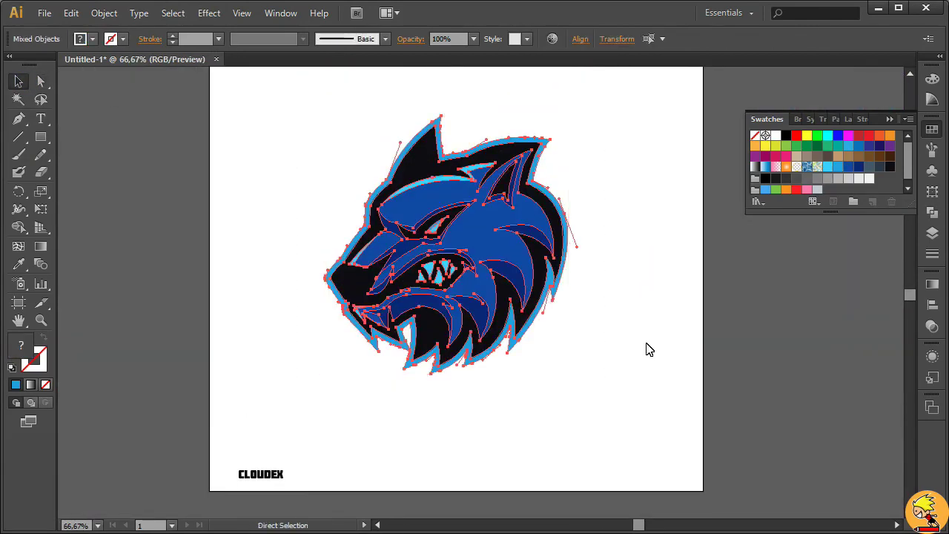
key("v")
left_click(272, 480)
left_click_drag(273, 480, 577, 365)
left_click(839, 166)
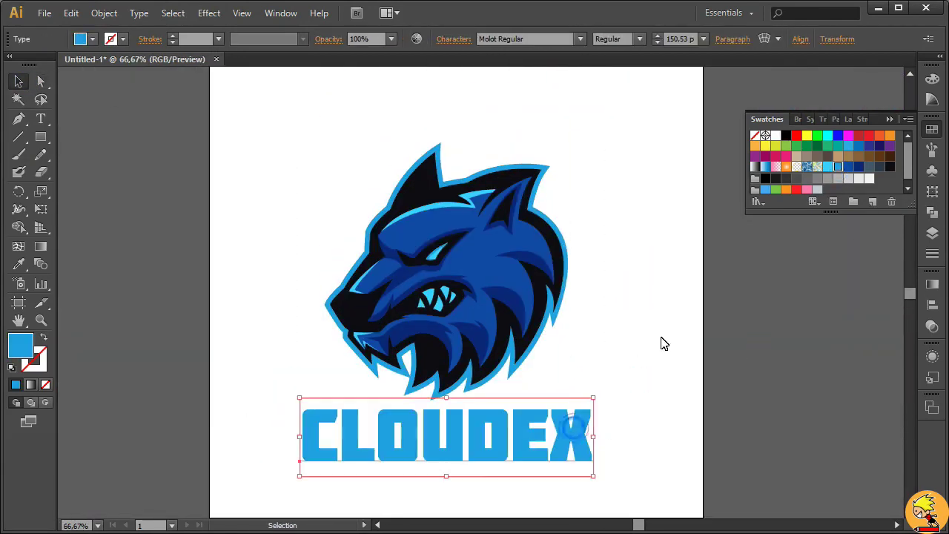
- Expand the CLOUDEX text into shapes and move it up under the wolf
left_click(104, 12)
left_click(129, 173)
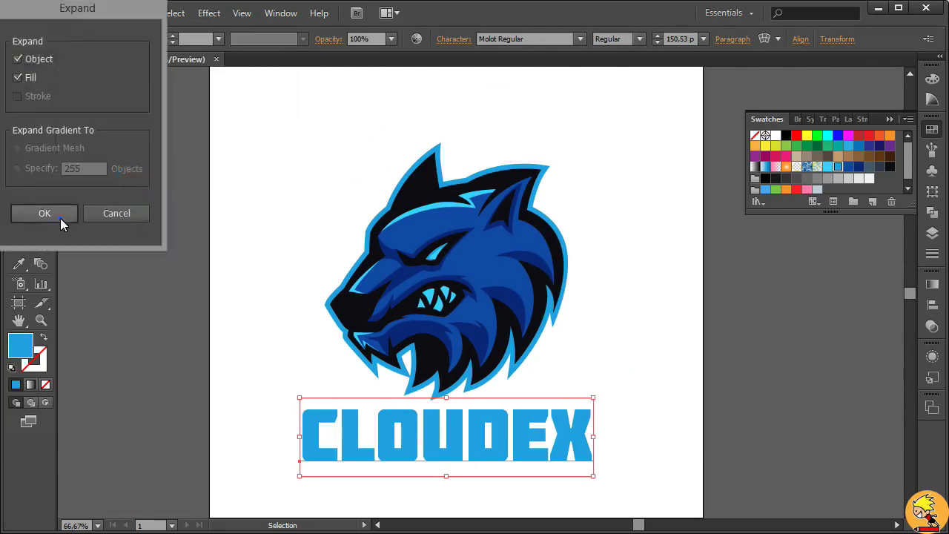
left_click(59, 216)
left_click_drag(577, 431, 591, 379)
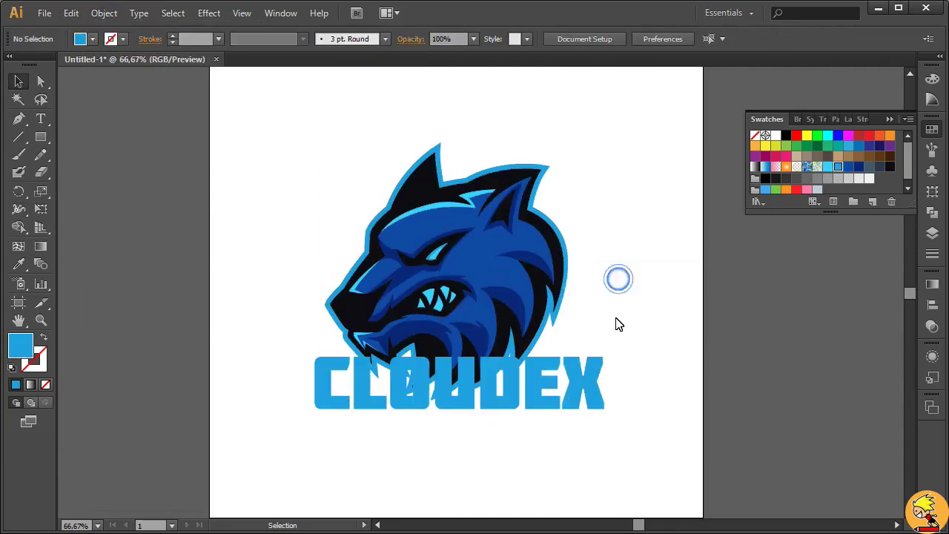
- Offset the CLOUDEX letters into a black backing merged into one shape
left_click(459, 382)
left_click(103, 12)
left_click(331, 360)
left_click(112, 123)
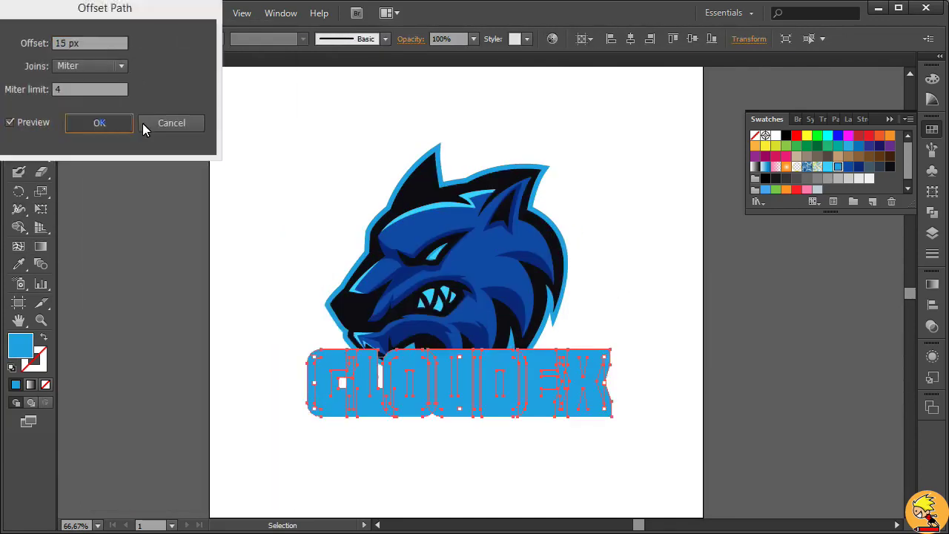
key("shift+Down")
key("shift+Down")
key("shift+Down")
key("shift+Down")
key("shift+Down")
key("shift+Down")
right_click(599, 450)
left_click(639, 377)
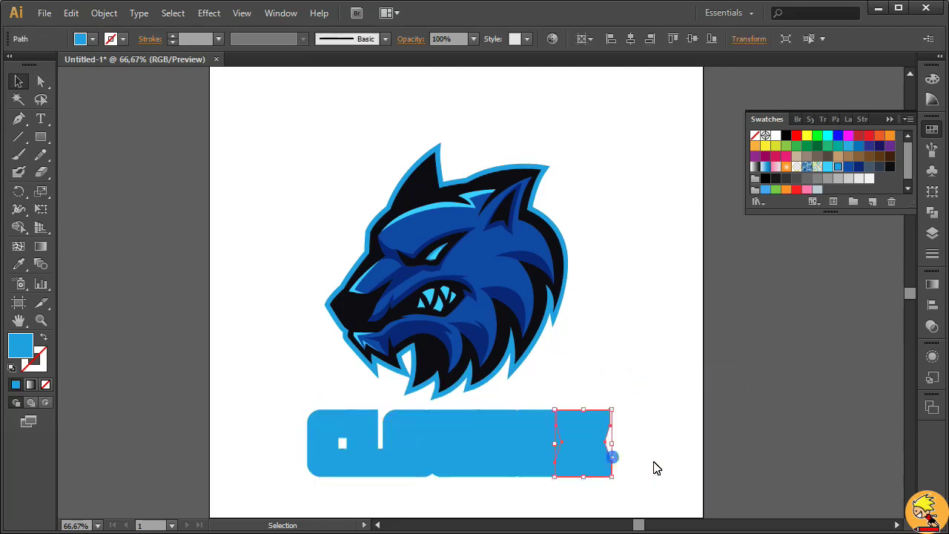
left_click(932, 212)
left_click(759, 151)
left_click(742, 417)
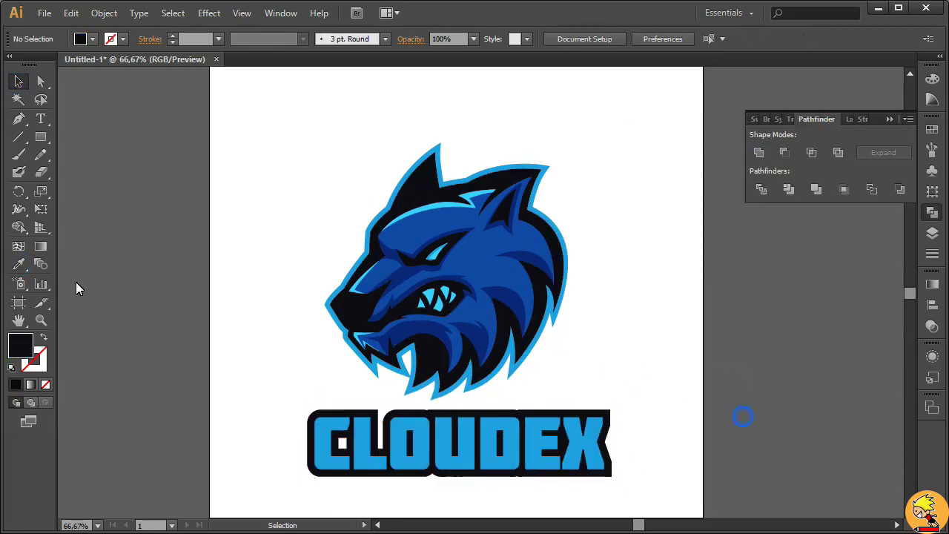
- Add a black rectangle behind the letters, group the banner, and move it up
left_click_drag(570, 481, 568, 477)
key("v")
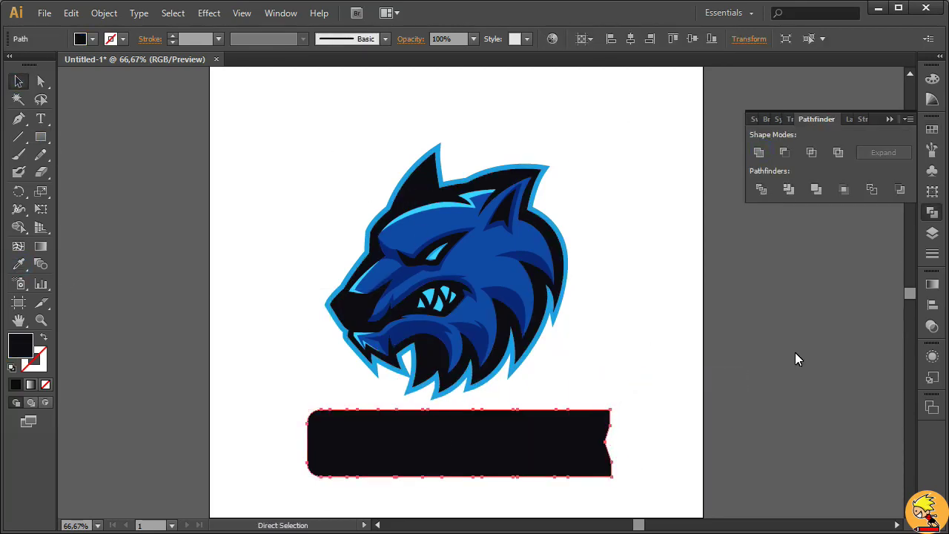
key("ctrl+shift+bracketleft")
left_click_drag(640, 487, 279, 447)
key("ctrl+g")
mouse_move(586, 445)
left_mouse_down()
mouse_move(564, 386)
mouse_move(579, 445)
left_mouse_up()
- Move the wolf onto the banner, offset the banner, and unite it with the wolf's outline
left_click(643, 417)
mouse_move(610, 415)
left_mouse_down()
mouse_move(607, 396)
mouse_move(630, 407)
left_mouse_up()
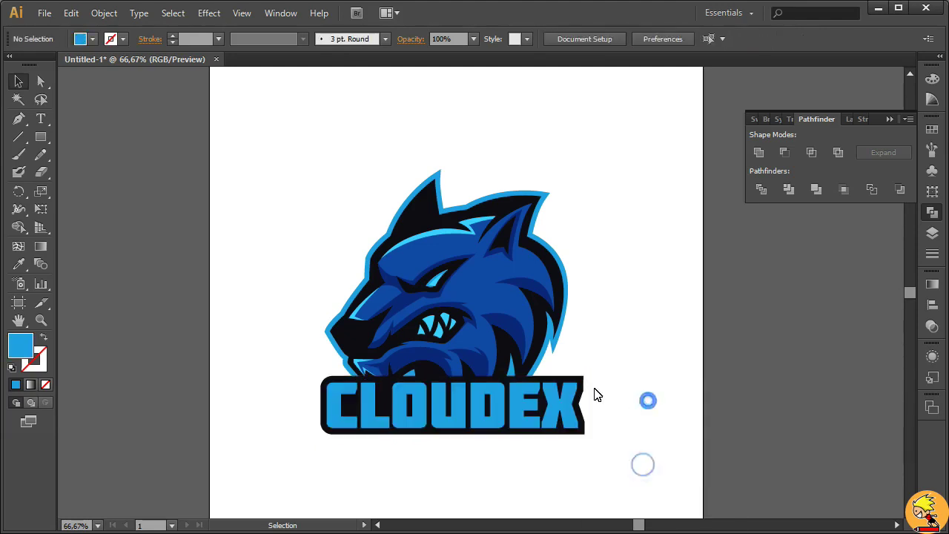
left_click(103, 13)
left_click(229, 290)
key("Return")
left_click(590, 382)
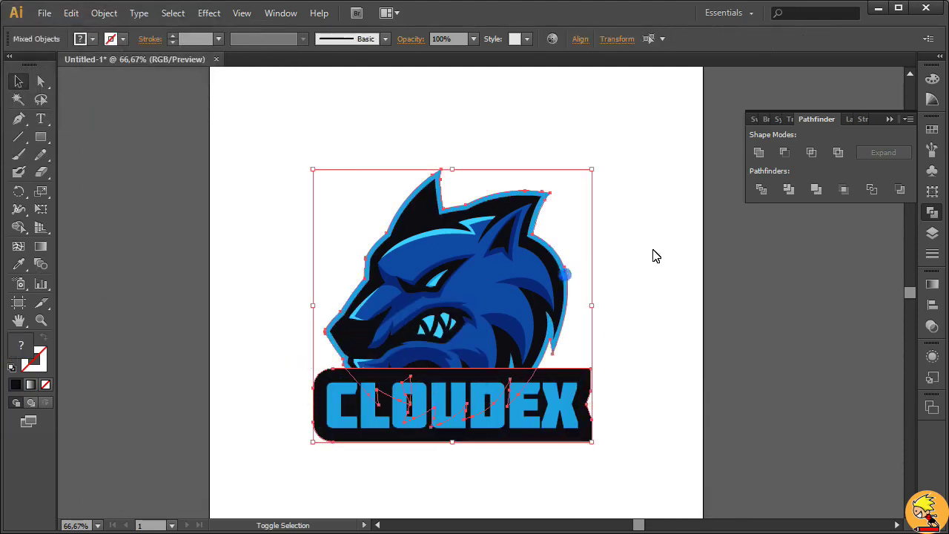
left_click(567, 281, "shift")
key("ctrl+8")
left_click(104, 13)
- Send the combined light blue silhouette to the back and check the wolf and letter groups
left_click(566, 277)
left_click(104, 13)
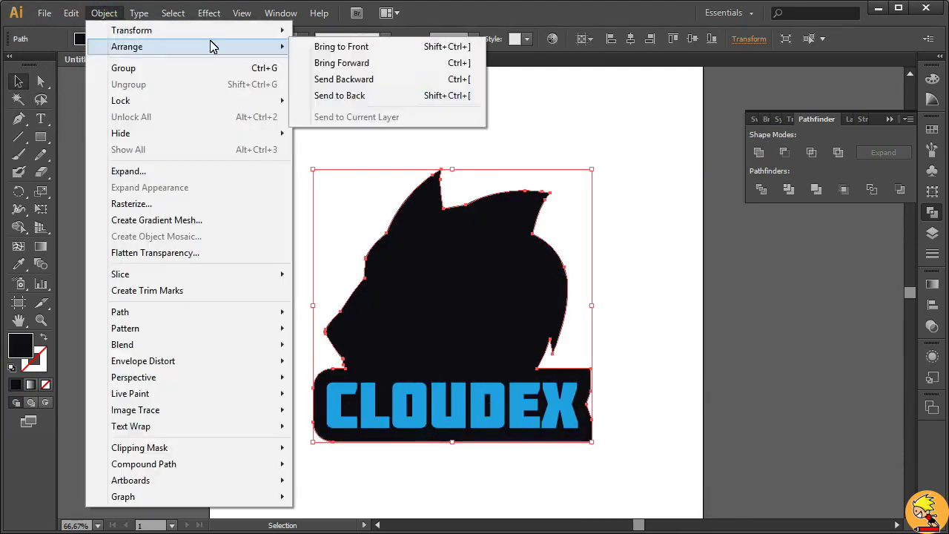
left_click(340, 95)
left_click(658, 226)
key("ctrl+a")
left_click(642, 356)
left_click(564, 256)
right_click(600, 250)
left_click(632, 392)
left_click(632, 392)
- Draw a wide unfilled ellipse across CLOUDEX and centre it on the letters
key("z")
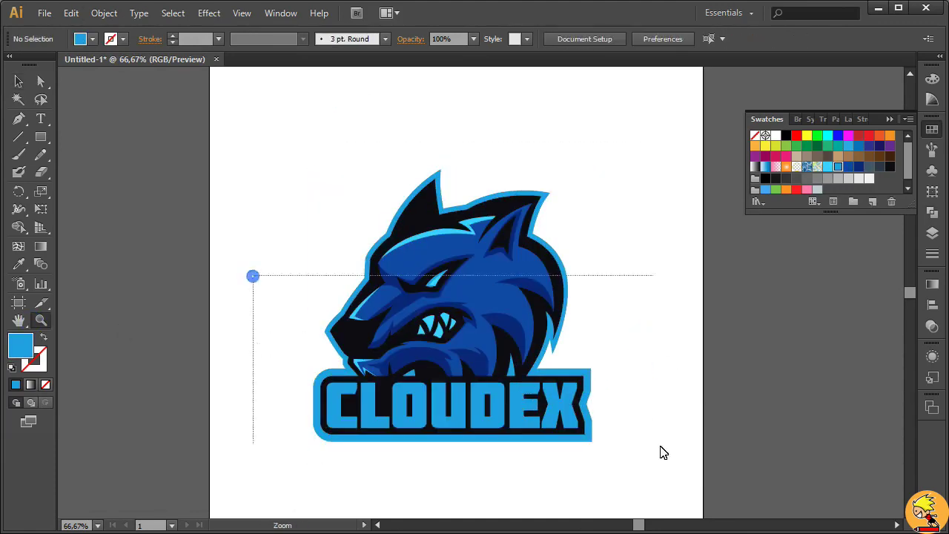
left_click_drag(253, 274, 687, 393)
left_click_drag(41, 137, 89, 172)
left_click_drag(118, 176, 830, 447)
key("shift+x")
key("v")
left_click(682, 455, "shift")
left_click(580, 42)
left_click(458, 78)
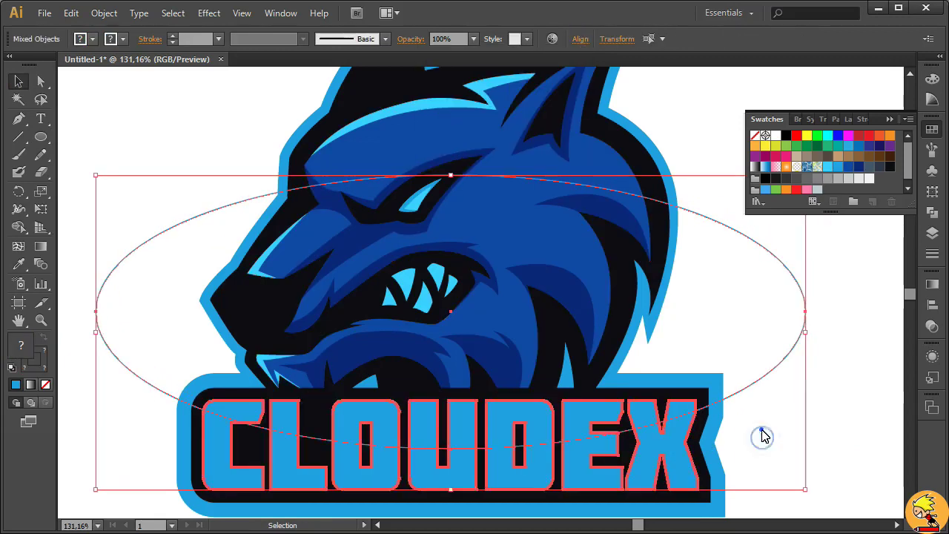
left_click(679, 443)
- Split the letter tops along the ellipse curve with Shape Builder and fill them light cyan
key("shift+m")
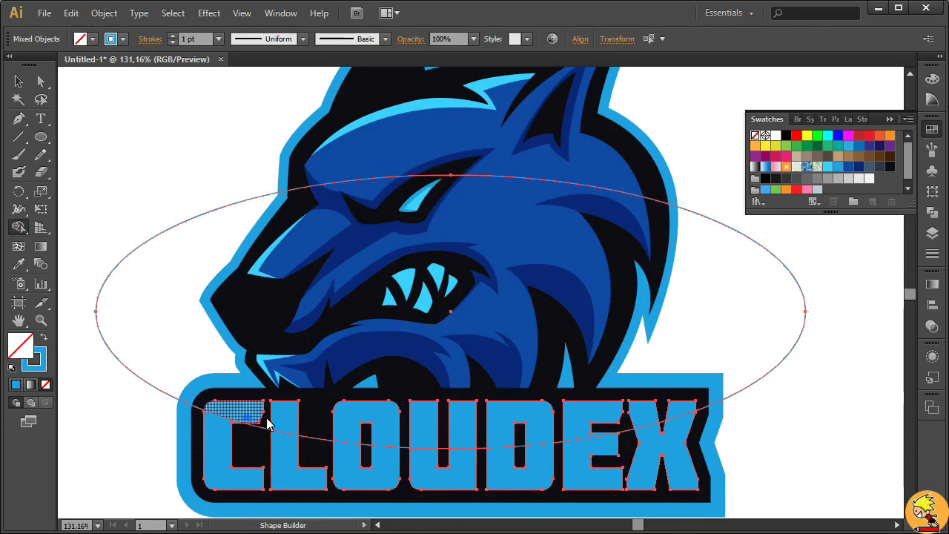
left_click_drag(420, 434, 622, 429)
left_click(664, 408)
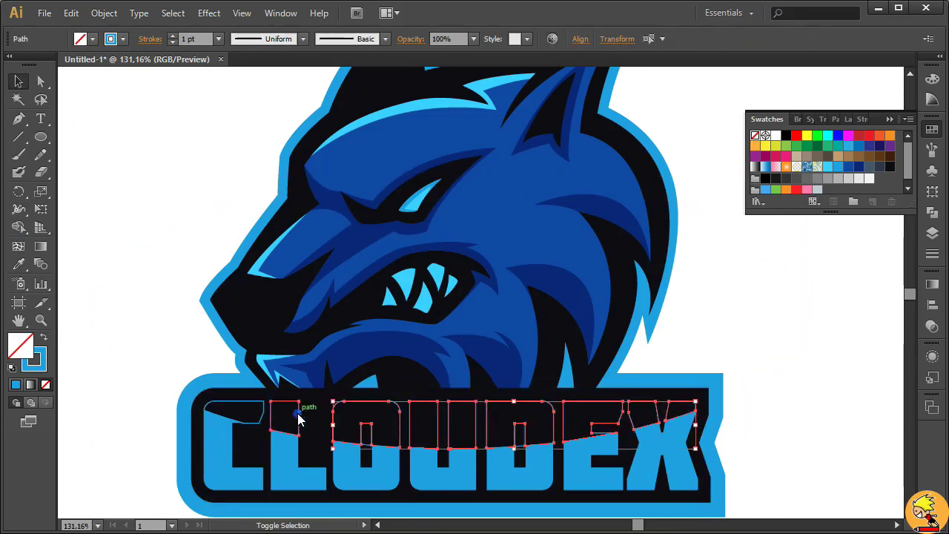
left_click(43, 340)
left_click(774, 356)
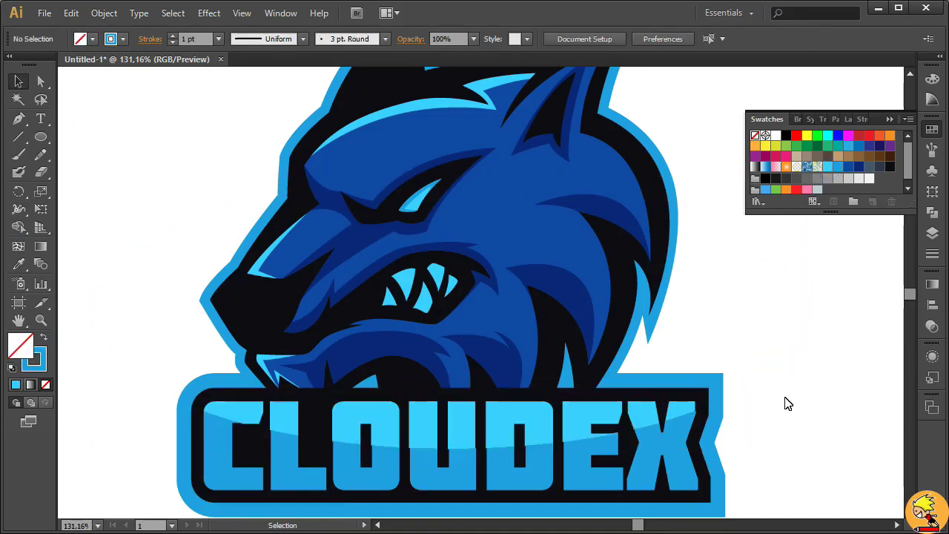
scroll(742, 385, "down", 3)
scroll(672, 373, "up", 3)
scroll(763, 349, "up", 2)
key("shift+x")
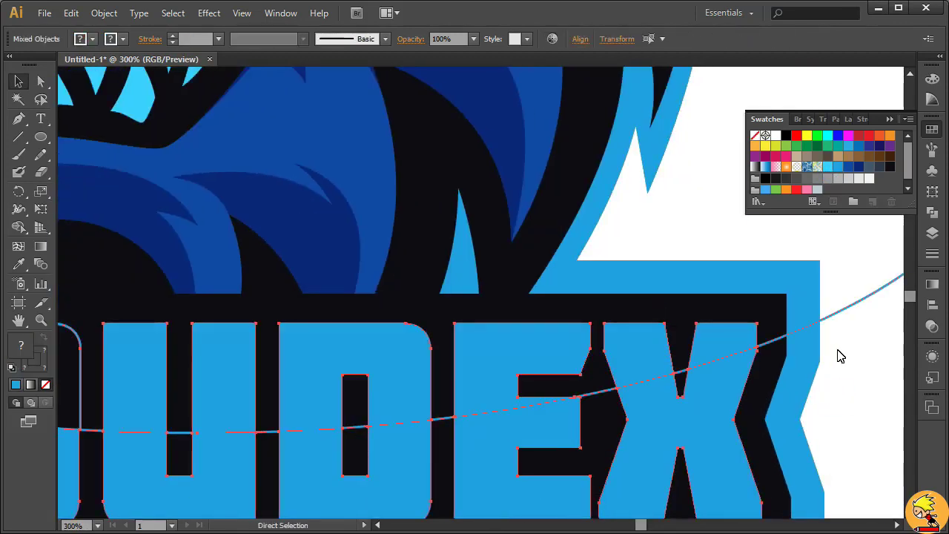
- Delete the leftover ellipse and review the whole finished logo
key("ctrl+0")
left_click_drag(615, 333, 638, 245)
right_click(586, 381)
left_click(631, 339)
left_click(627, 282)
key("Delete")
left_click_drag(415, 170, 646, 381)
left_click(648, 353)
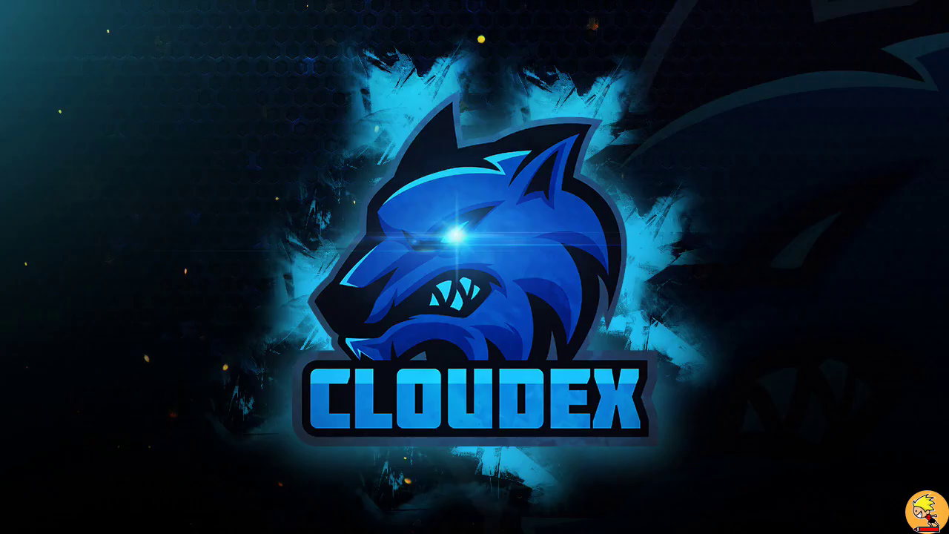